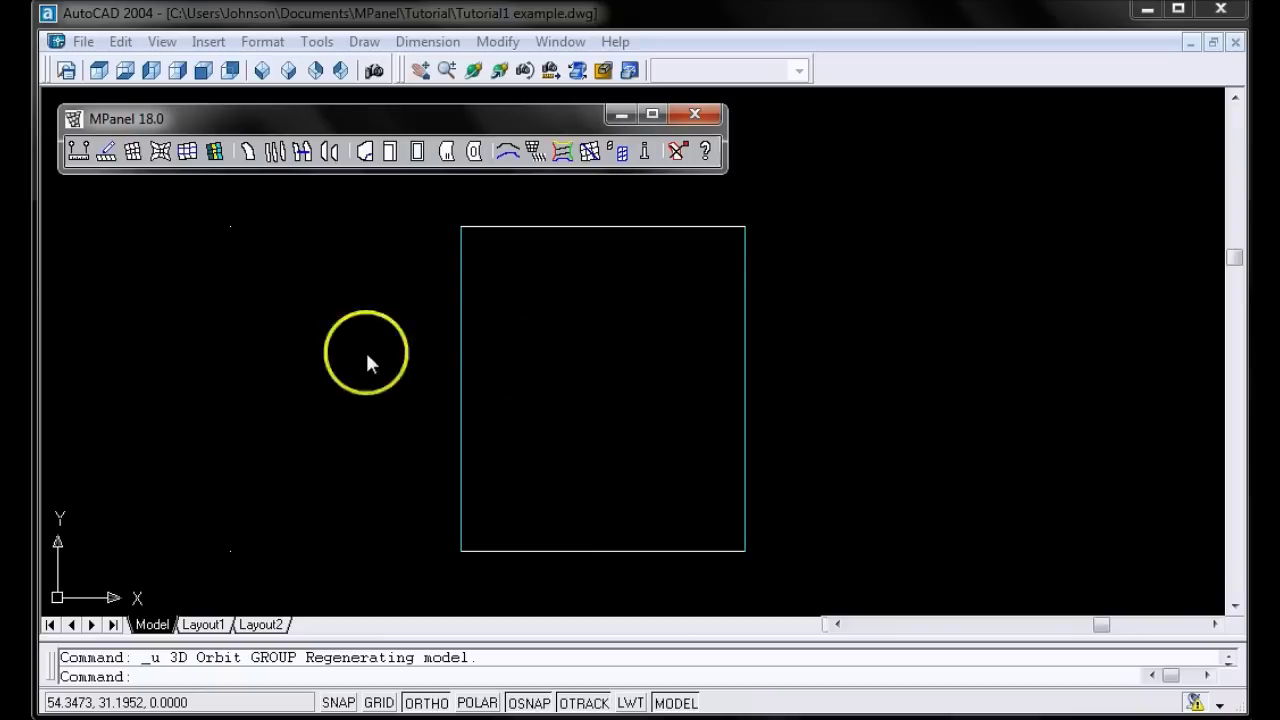
Step: Set the Model Builder to draw an edge mesh in the MPanel options
click(474, 70)
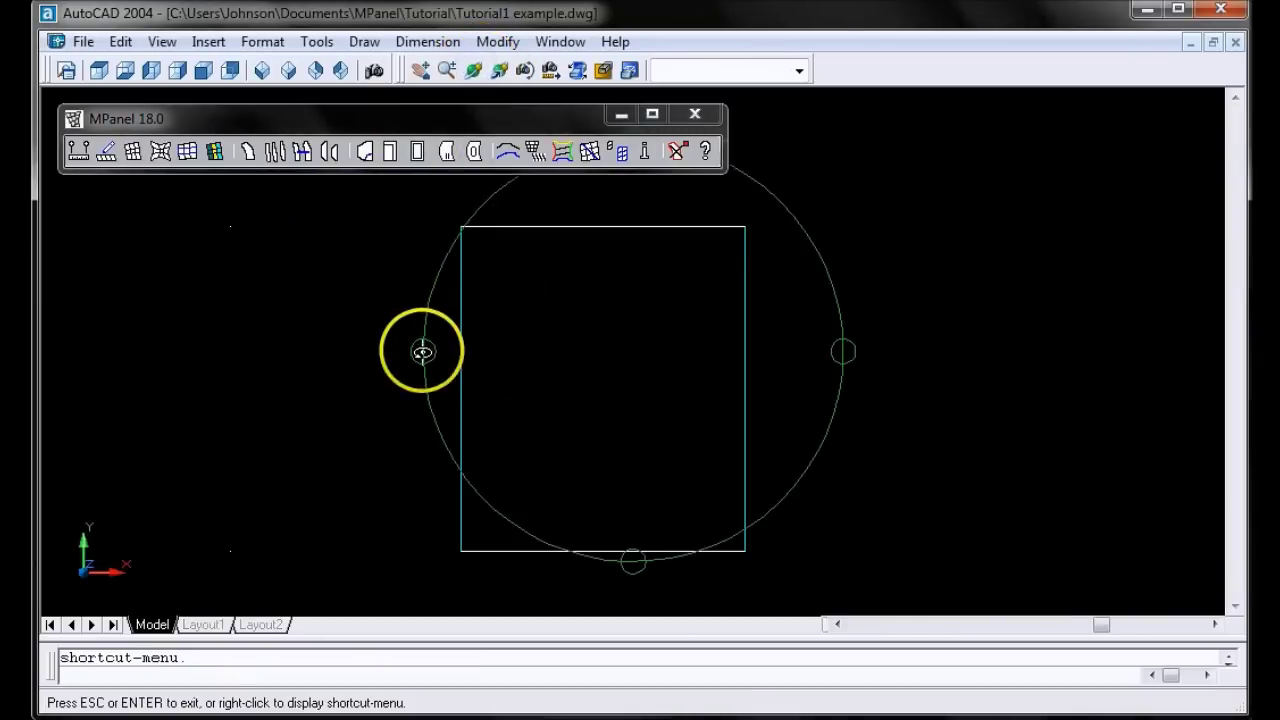
drag(425, 354, 481, 366)
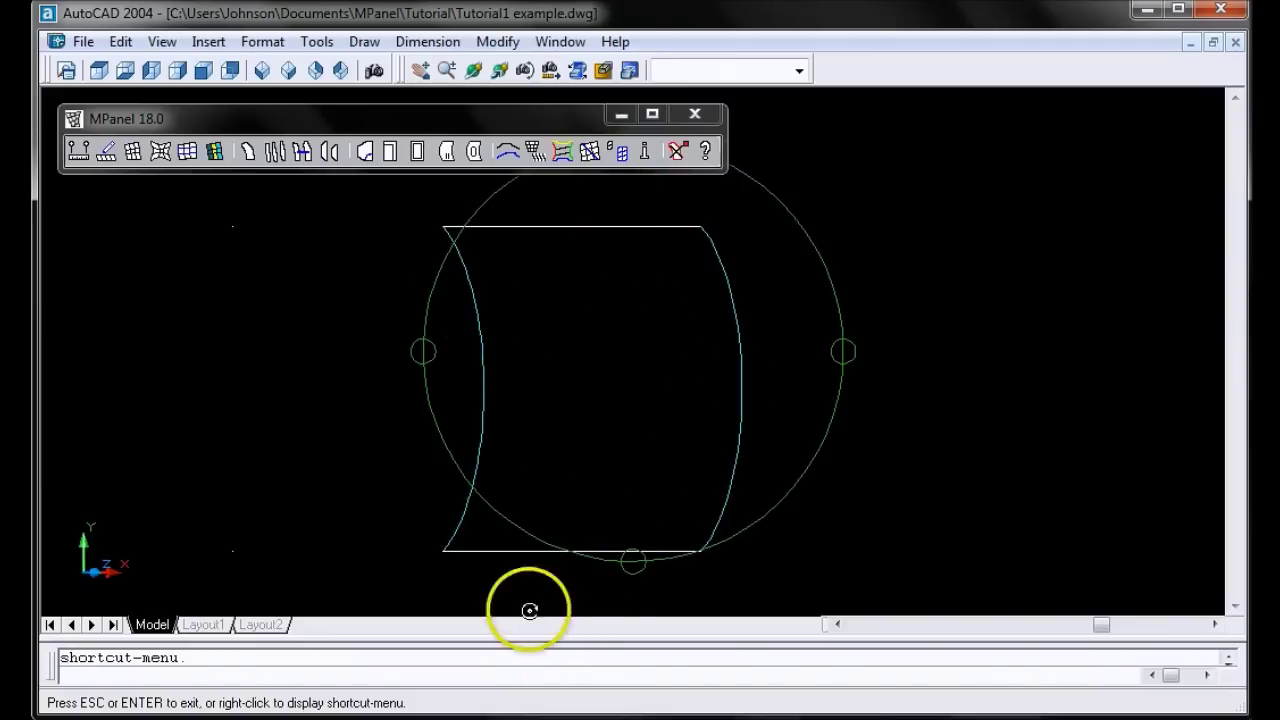
key(Escape)
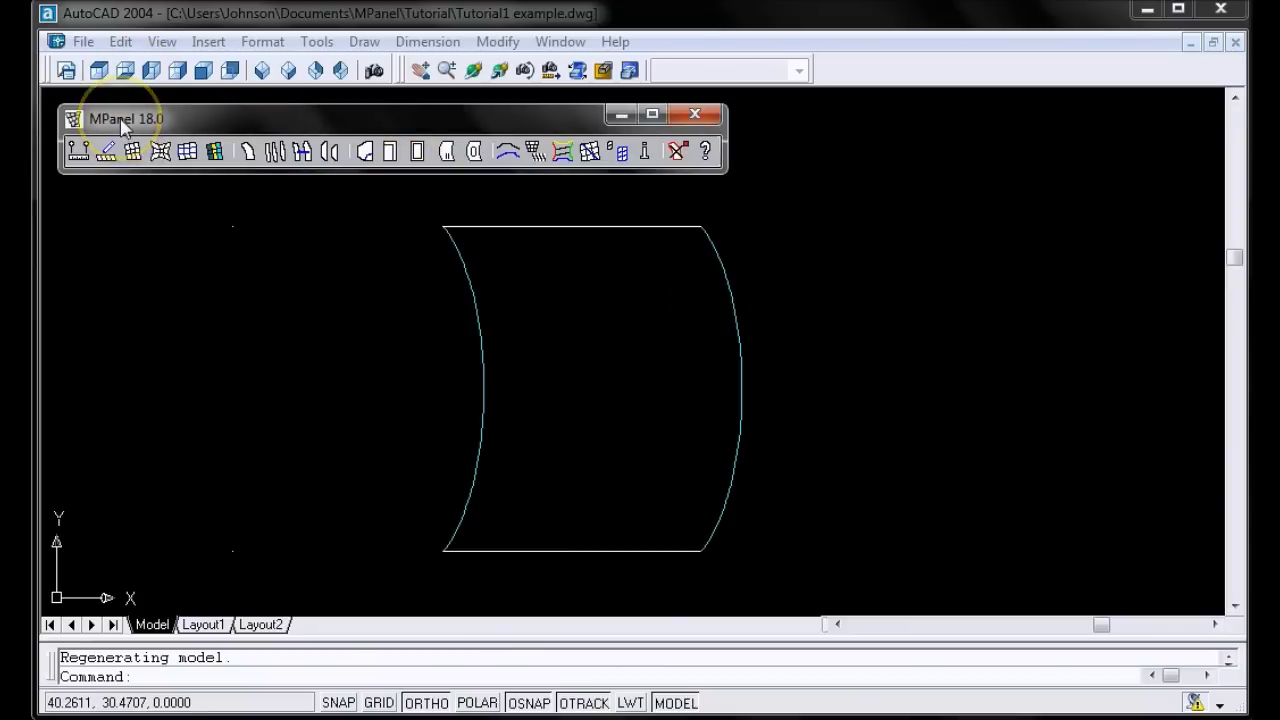
click(107, 151)
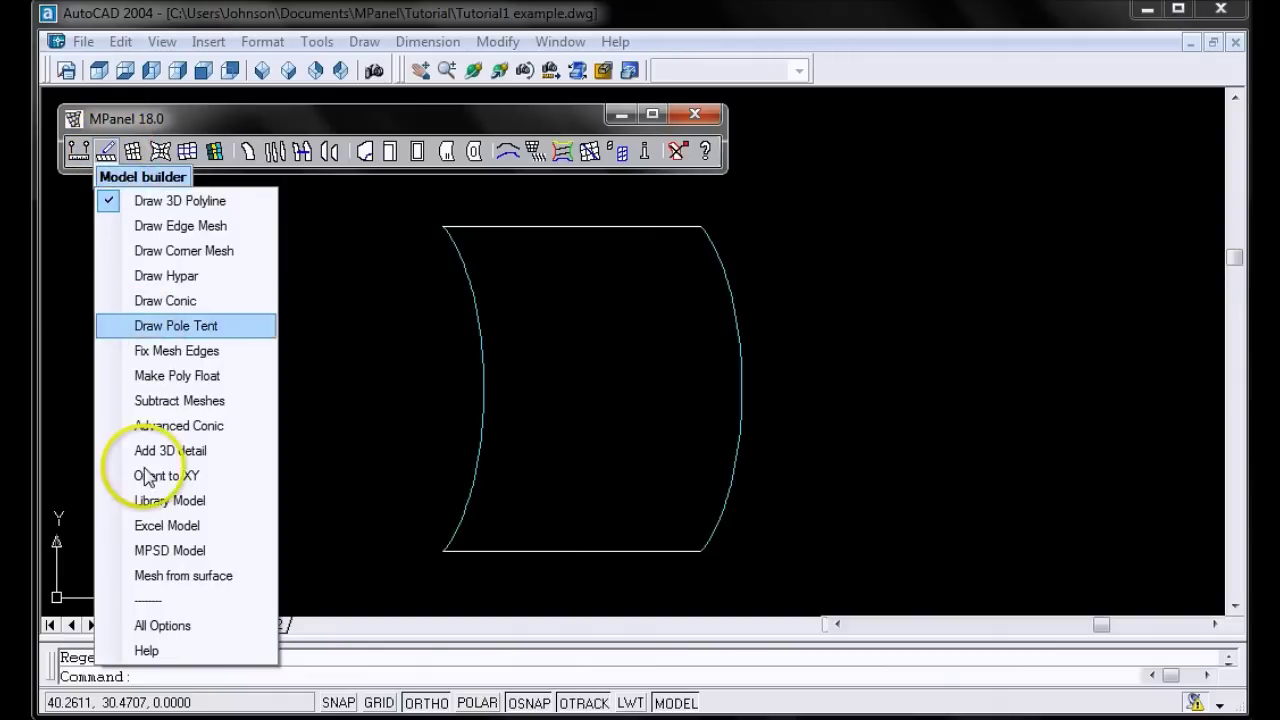
click(148, 625)
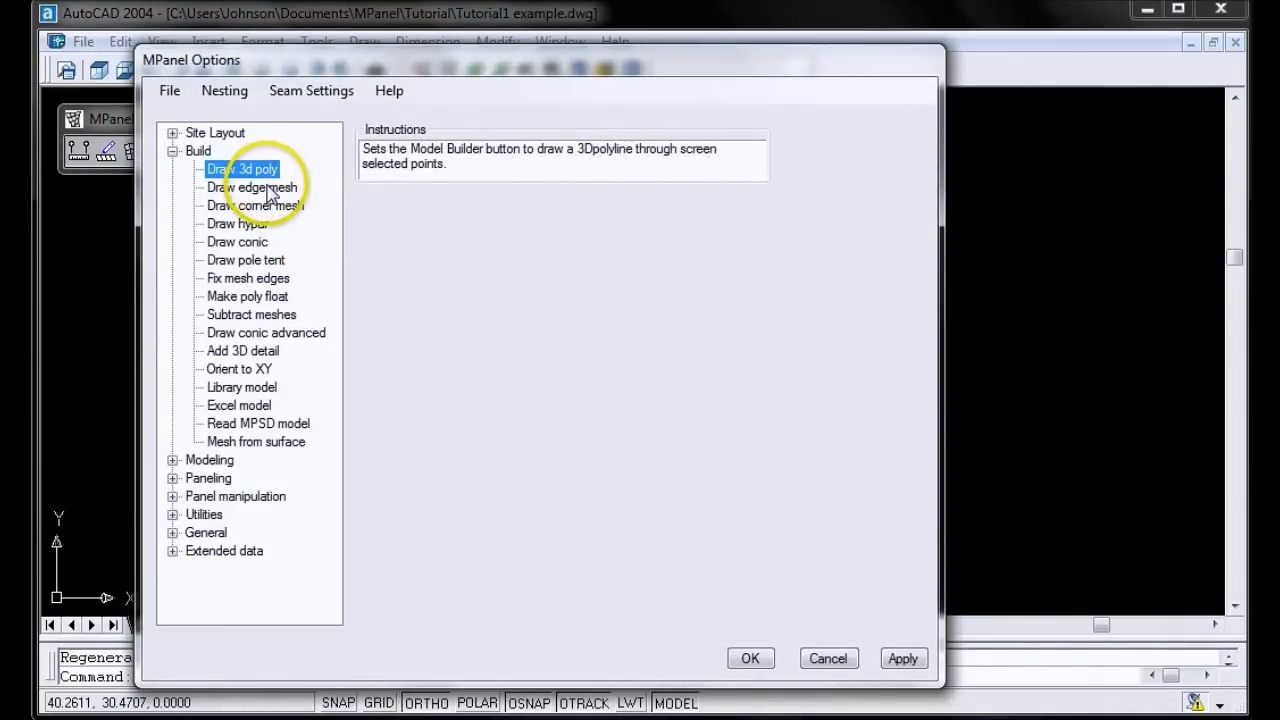
click(268, 188)
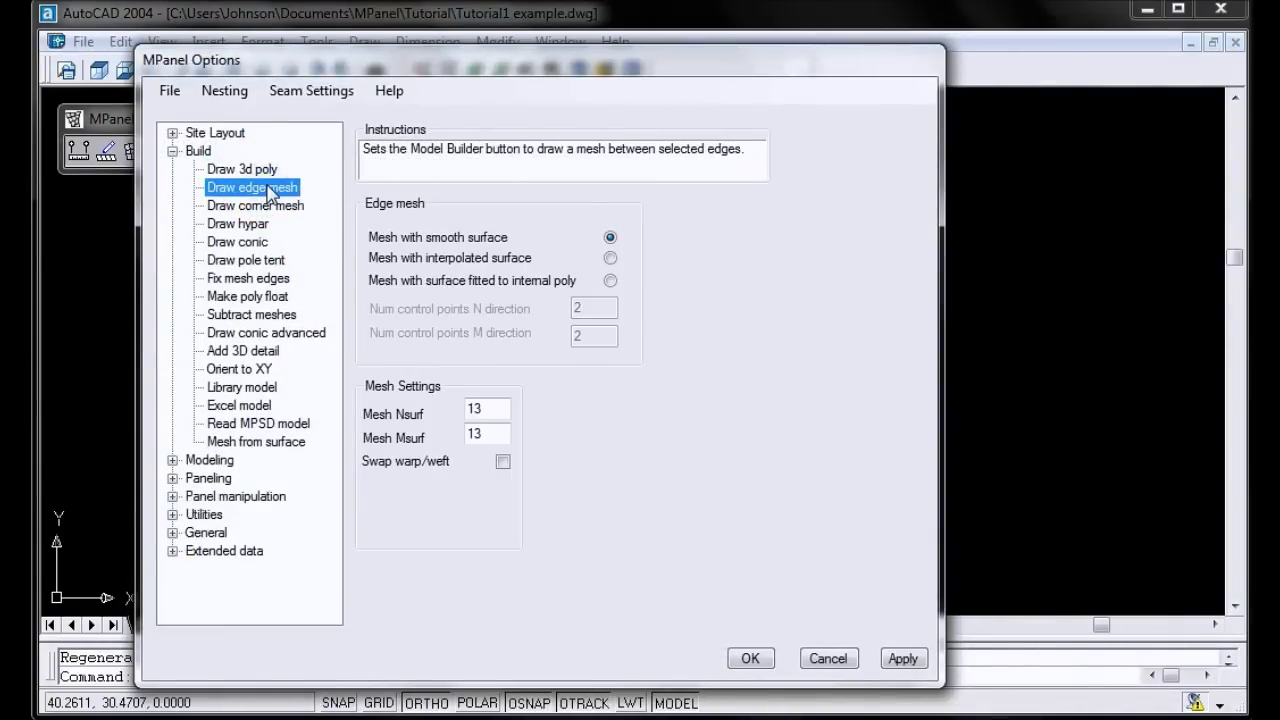
click(402, 396)
click(748, 660)
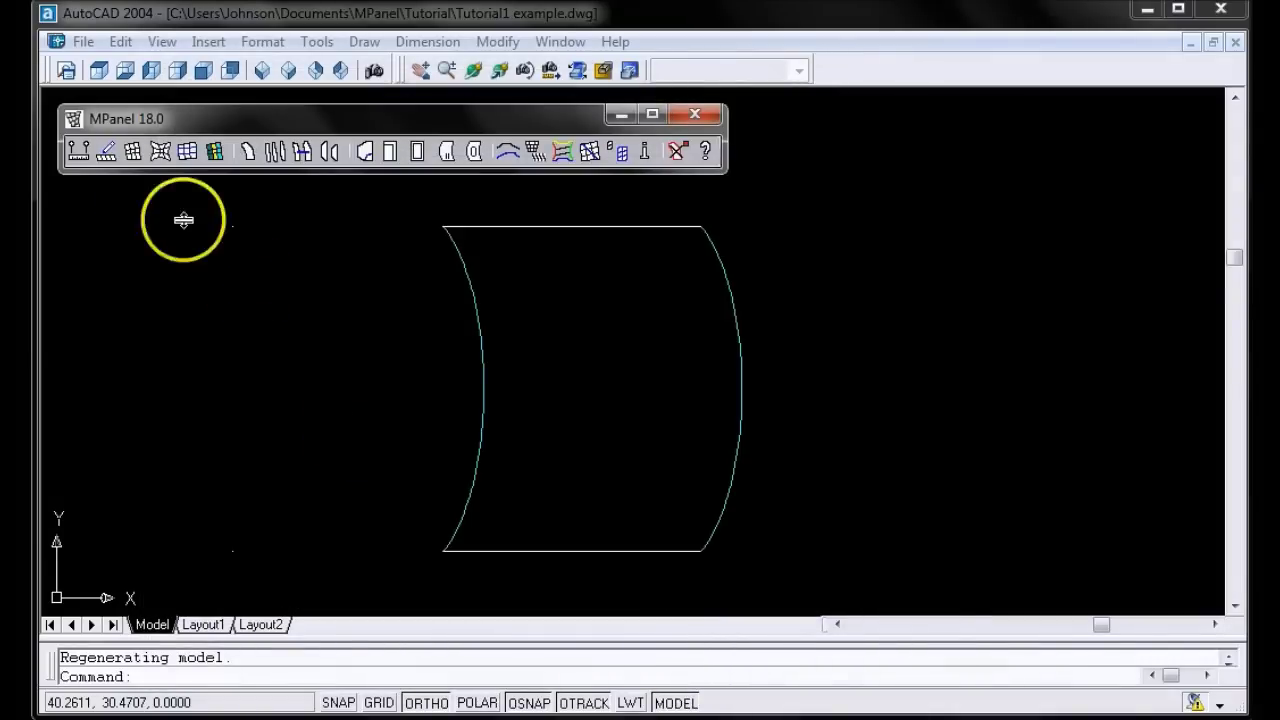
Step: Draw an edge mesh between the outline's bottom, right, top and left edges, picked in that order
click(106, 153)
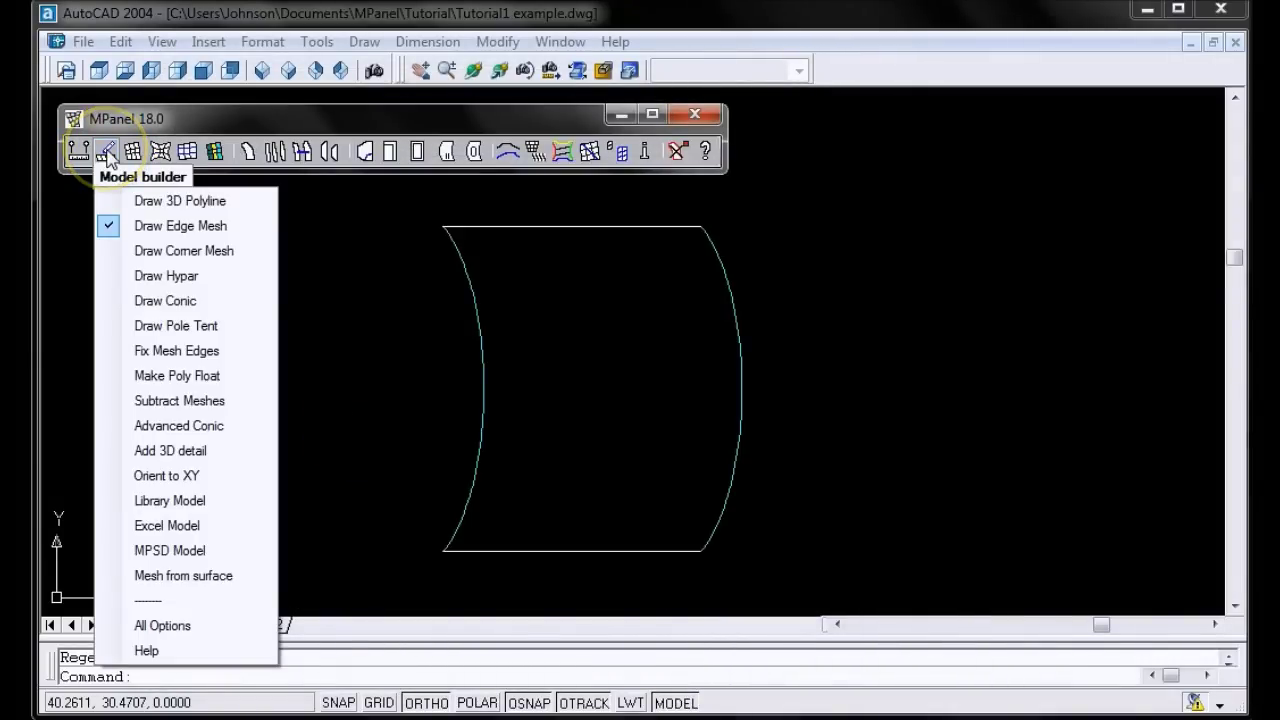
click(107, 156)
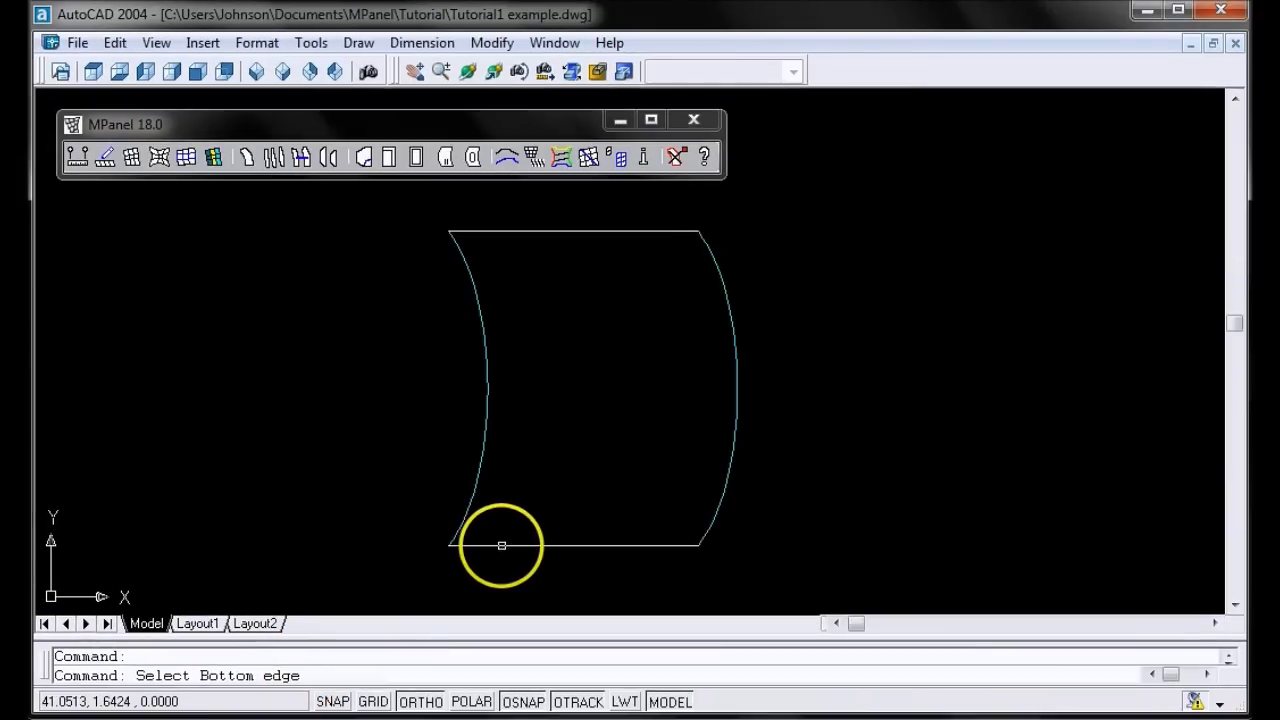
click(502, 545)
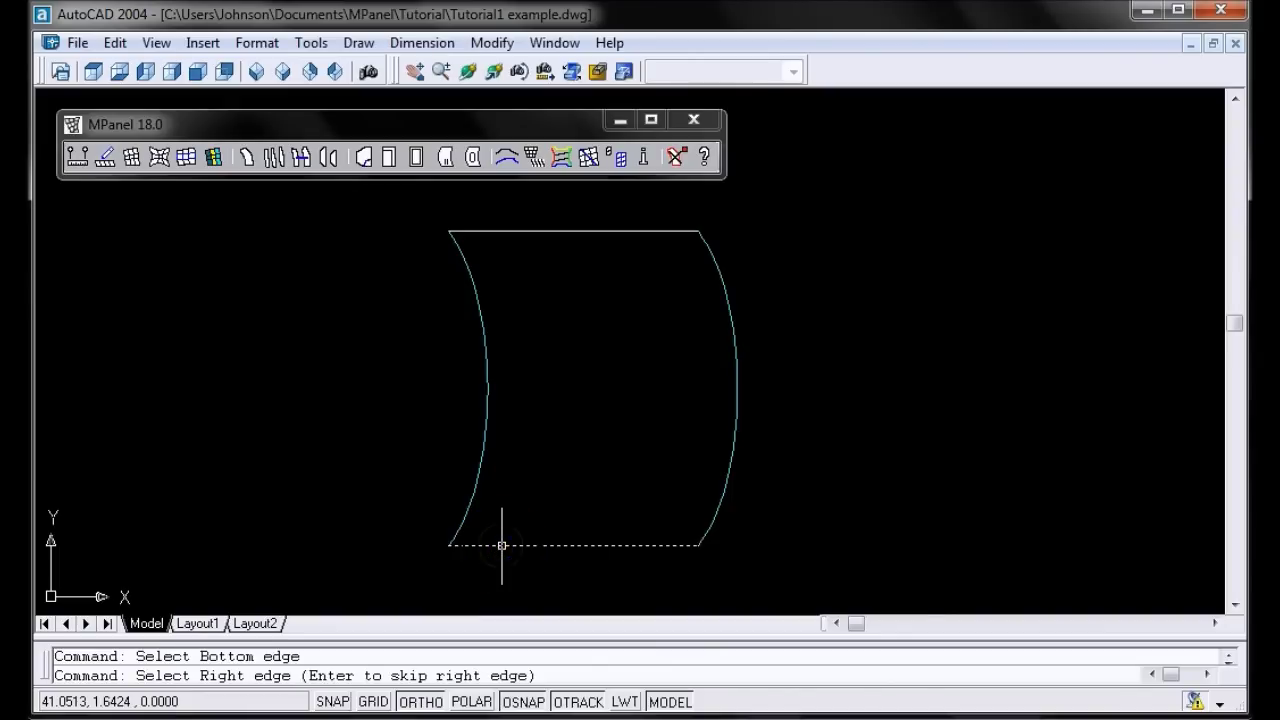
click(728, 461)
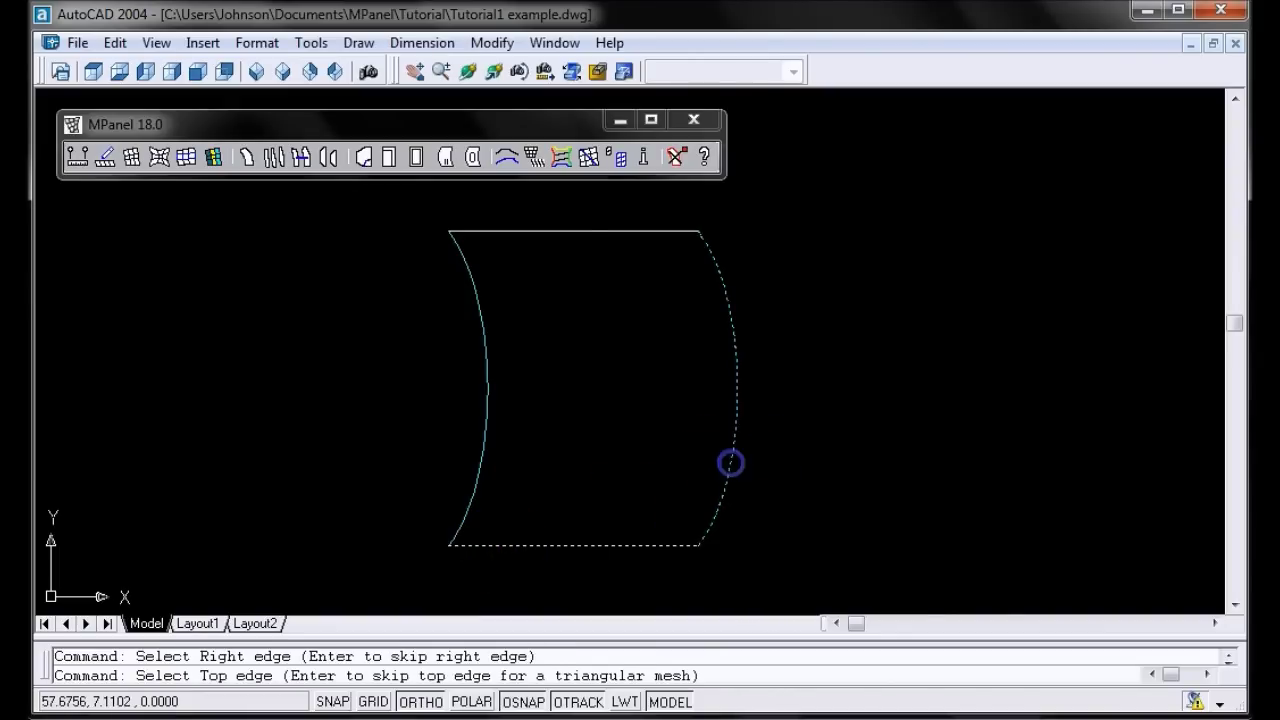
click(623, 231)
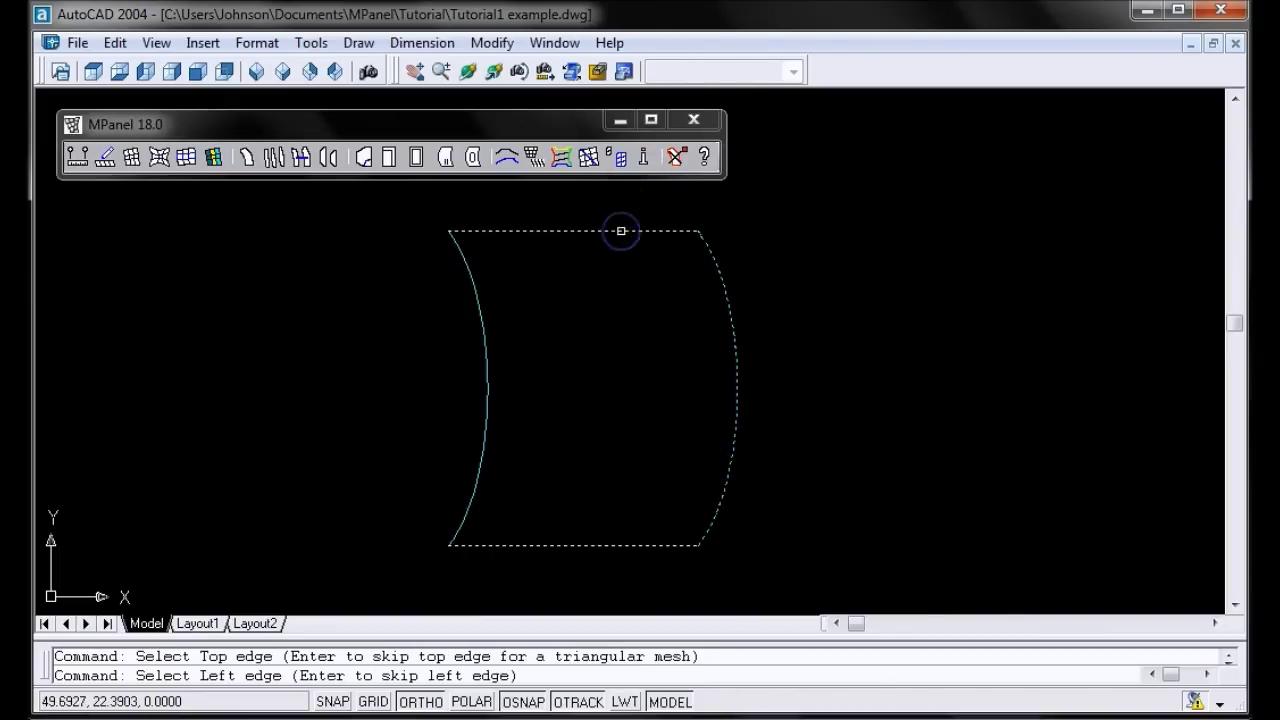
click(485, 428)
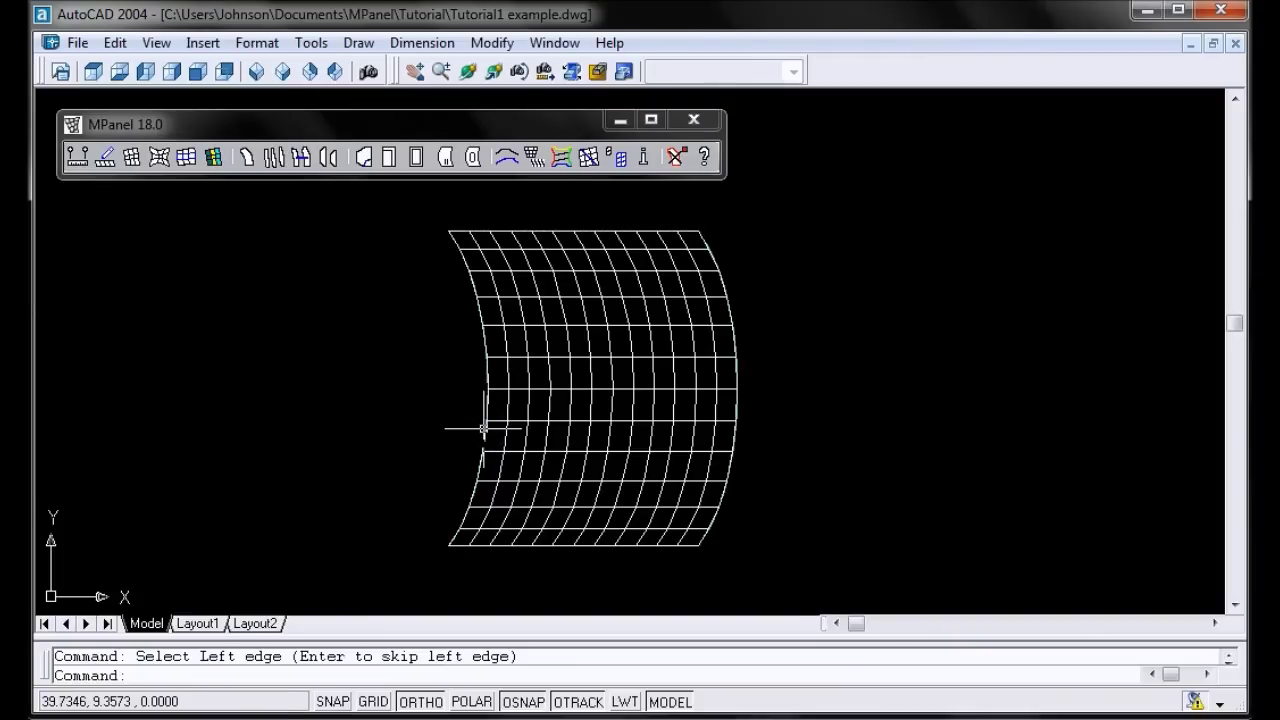
Step: Copy the new mesh into the empty space to the right of the original
click(630, 382)
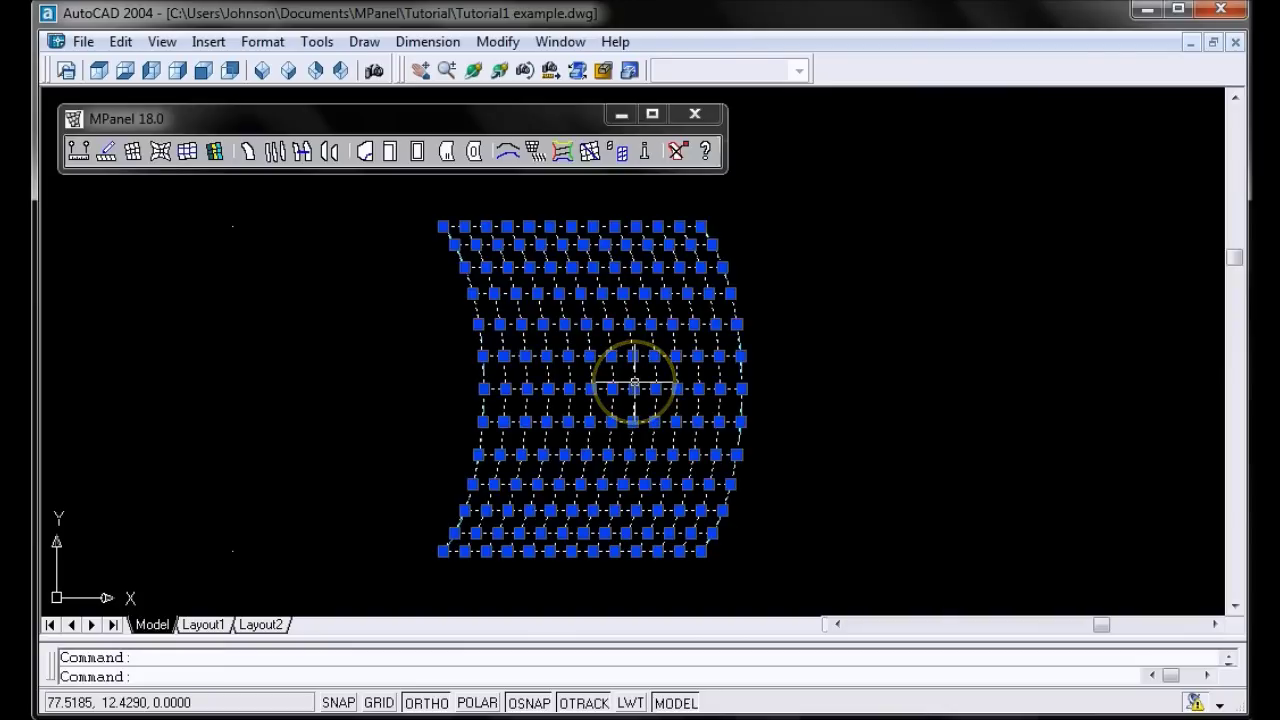
click(498, 42)
click(530, 236)
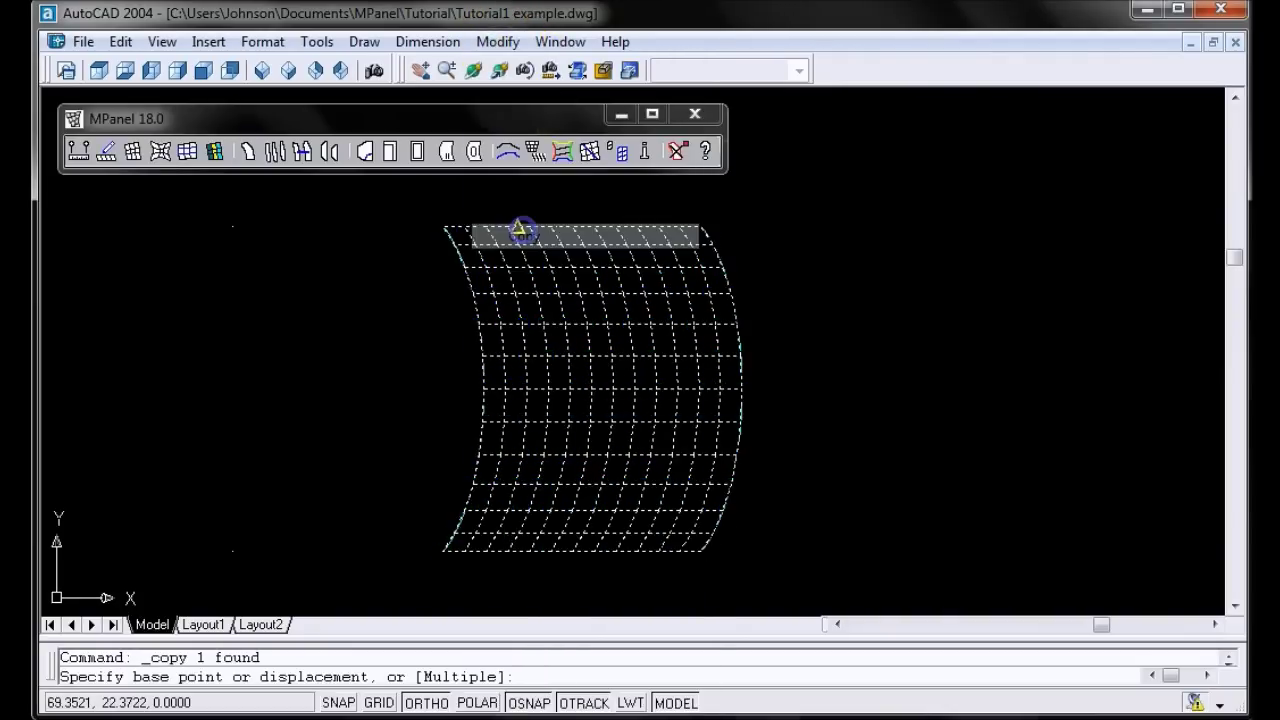
click(453, 229)
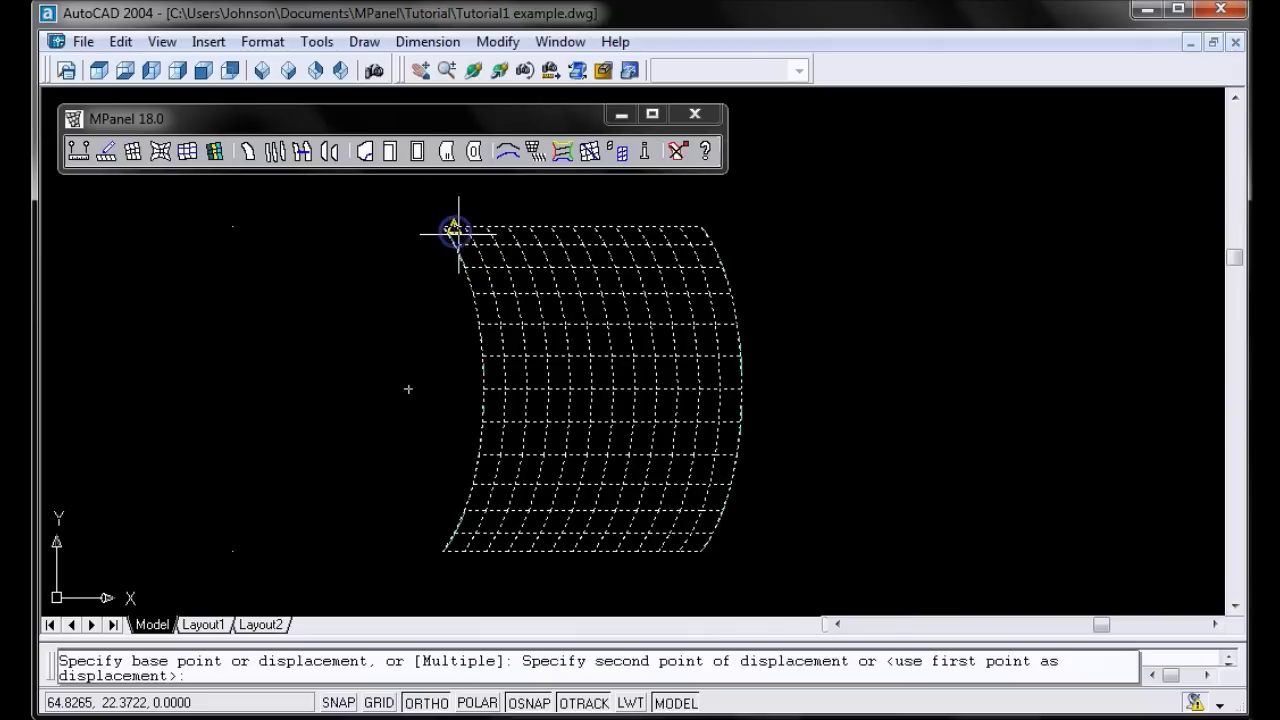
click(936, 527)
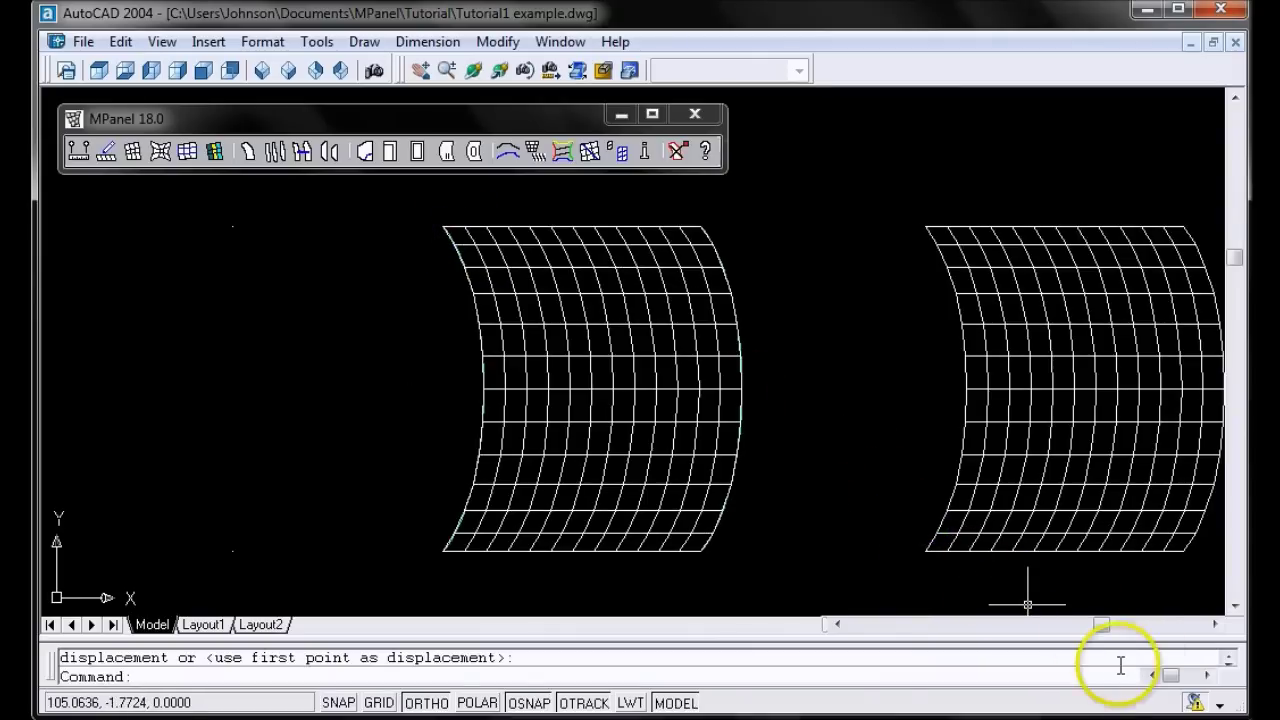
Step: Relax the copied mesh with fixed edges and delete the old mesh marked in red
drag(1215, 626, 1215, 626)
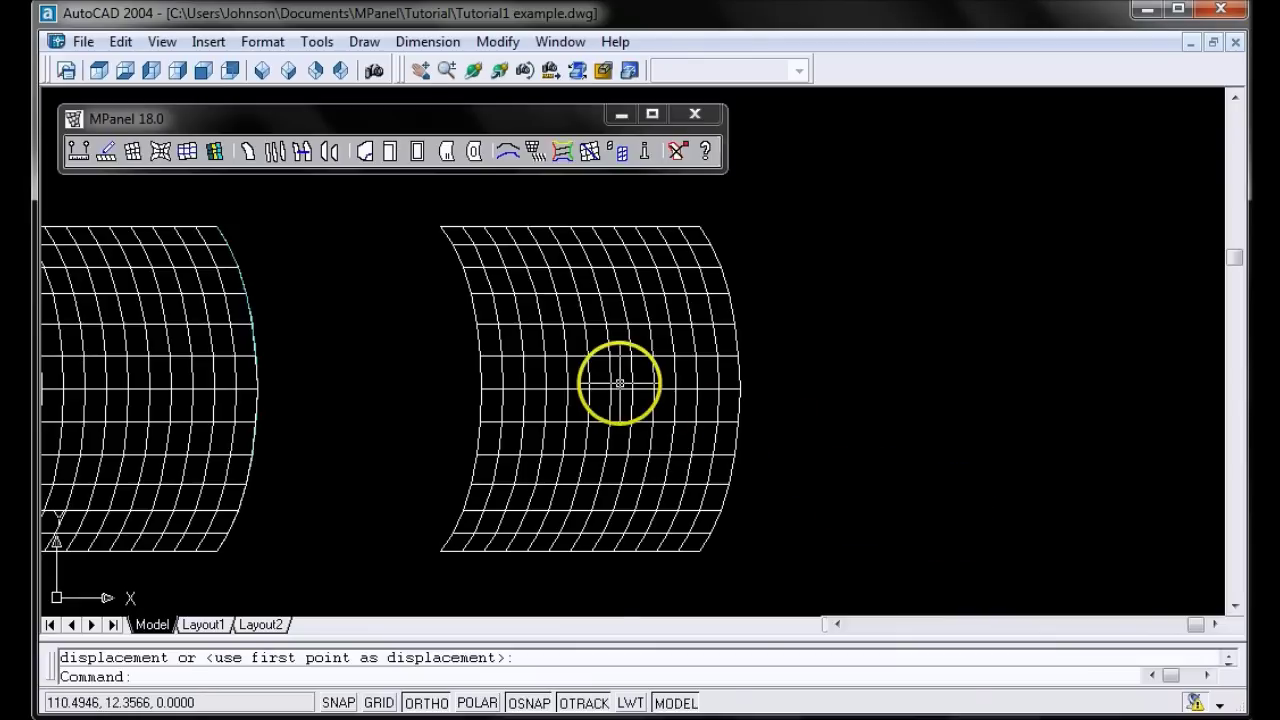
click(620, 383)
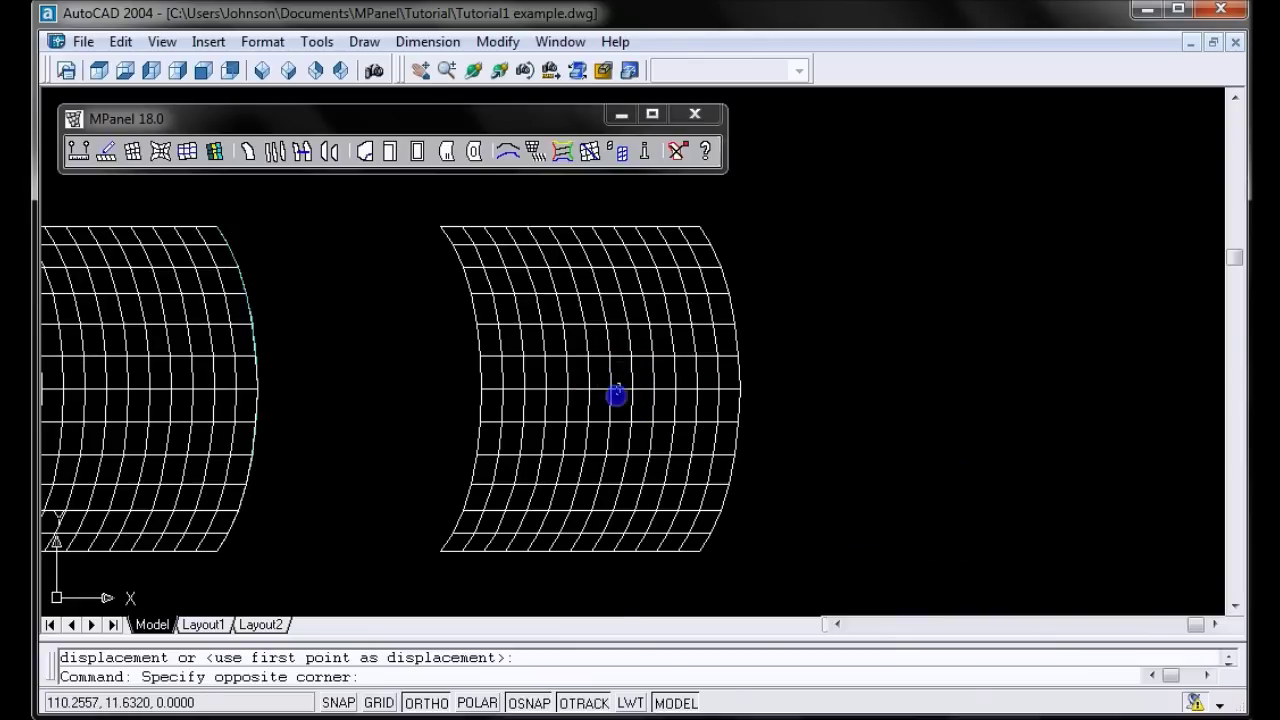
click(614, 393)
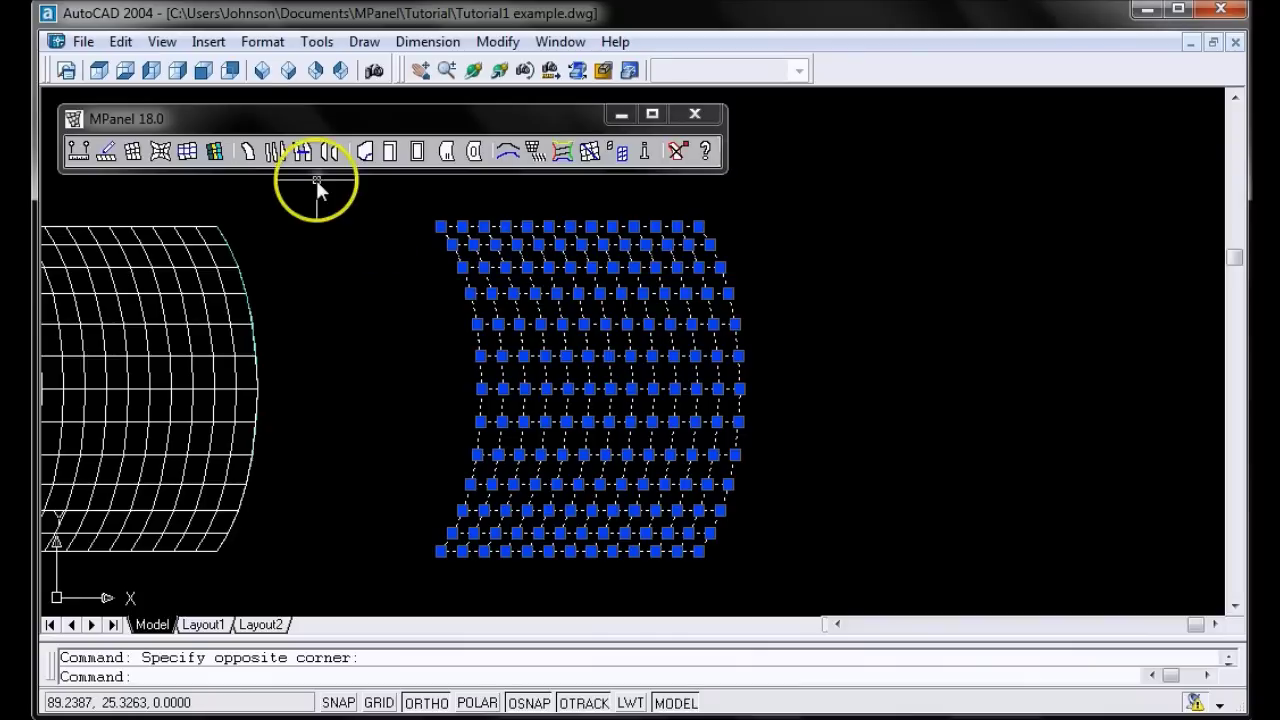
click(220, 119)
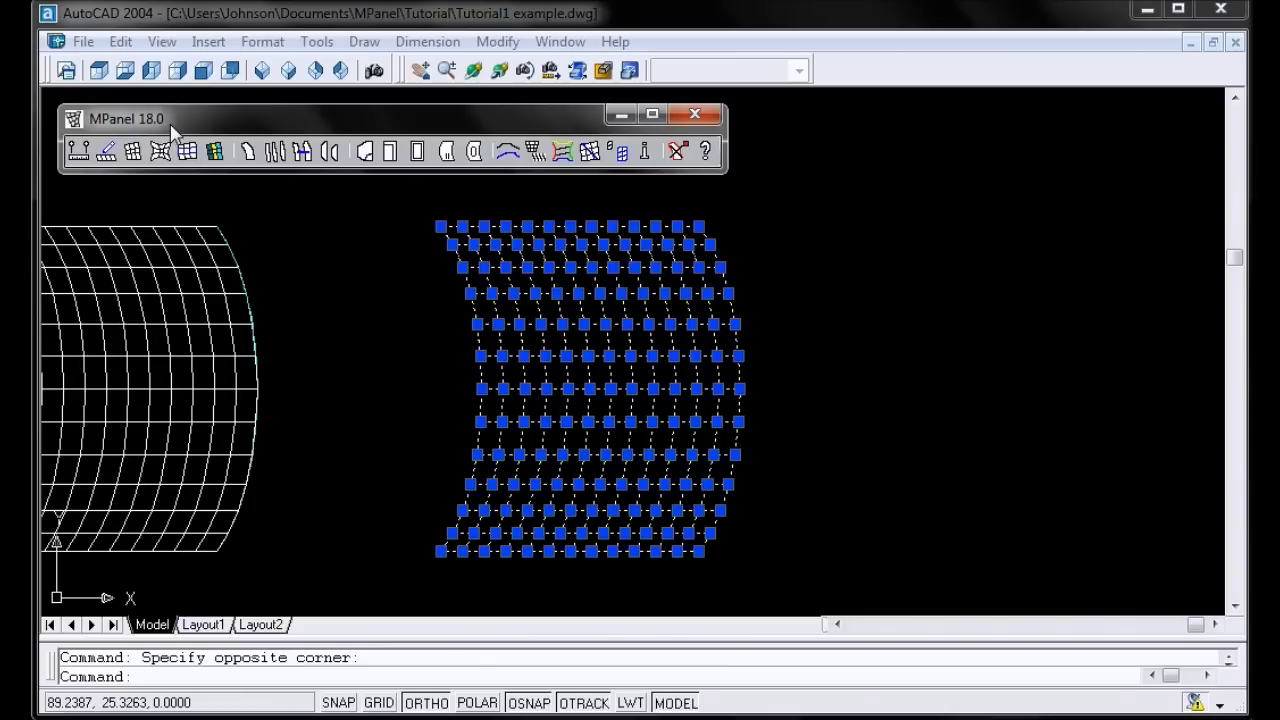
click(135, 150)
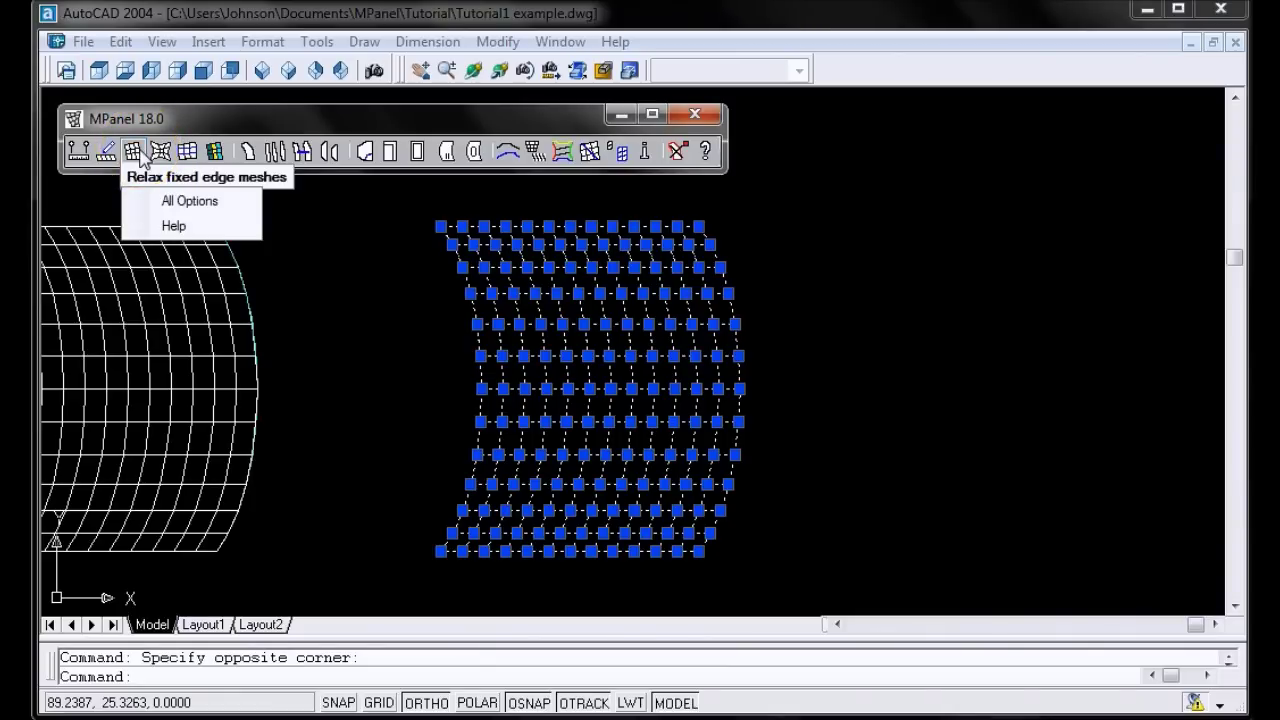
click(135, 150)
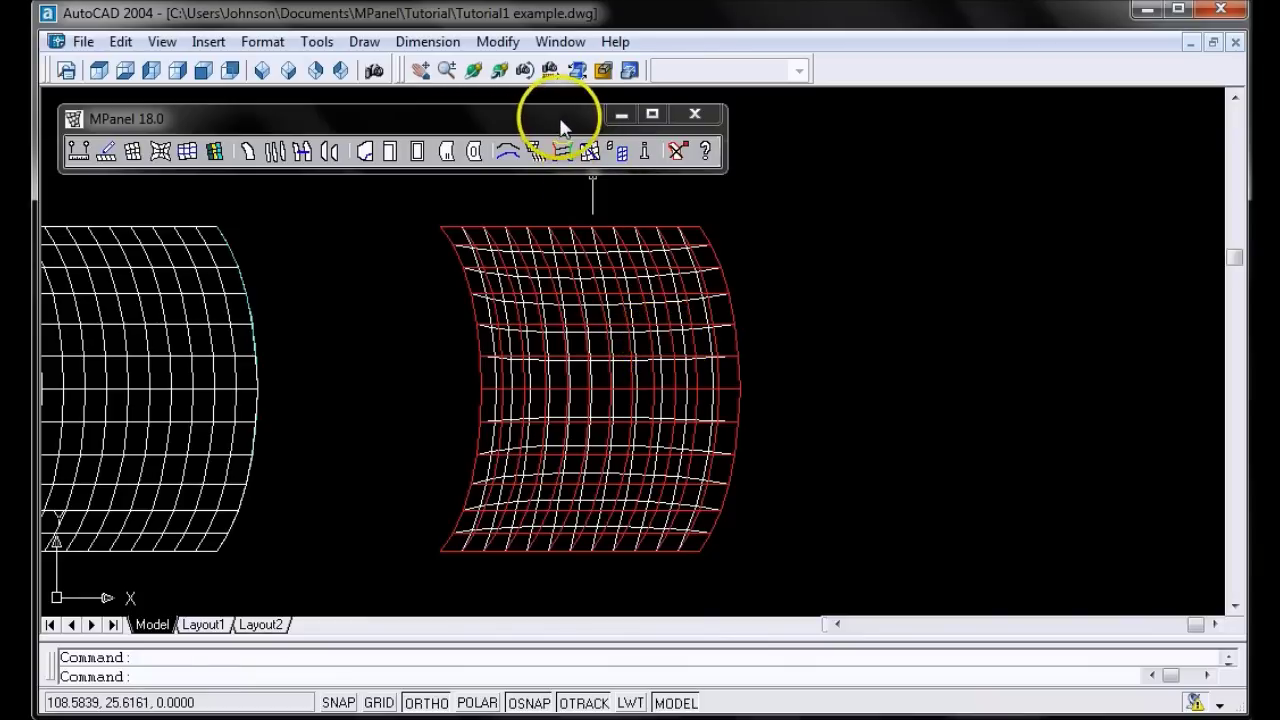
right_click(677, 152)
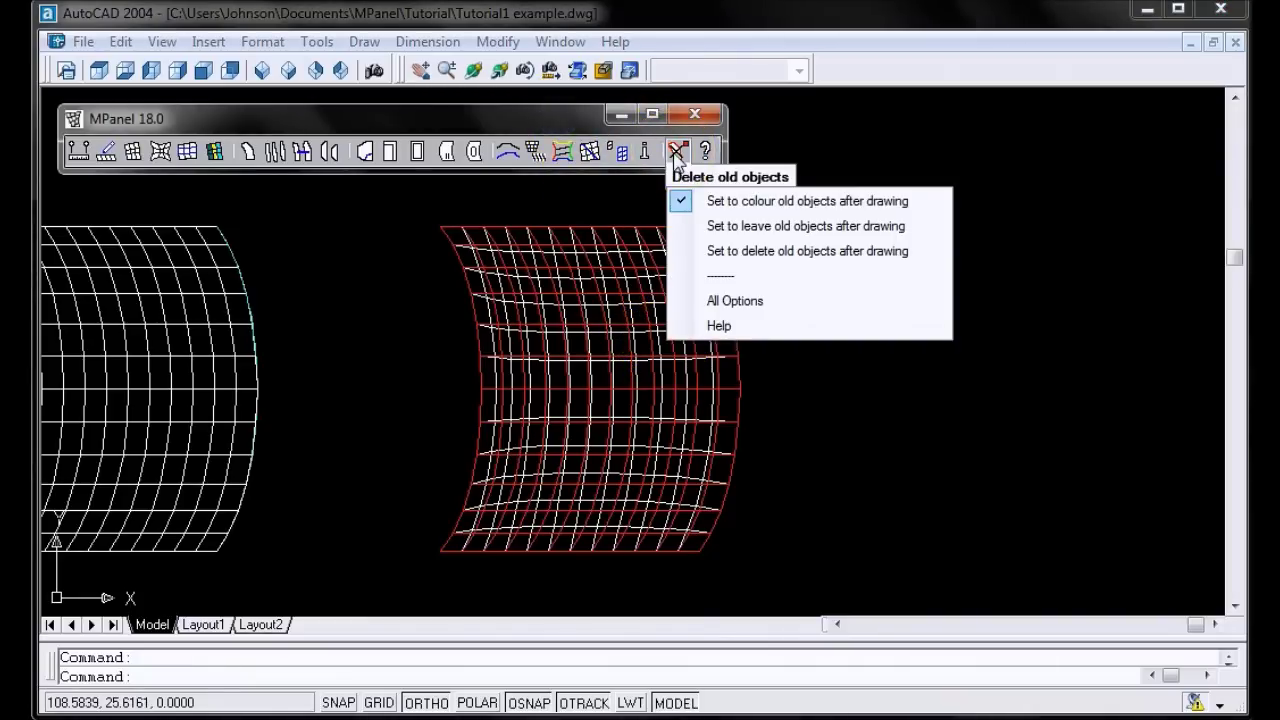
click(674, 154)
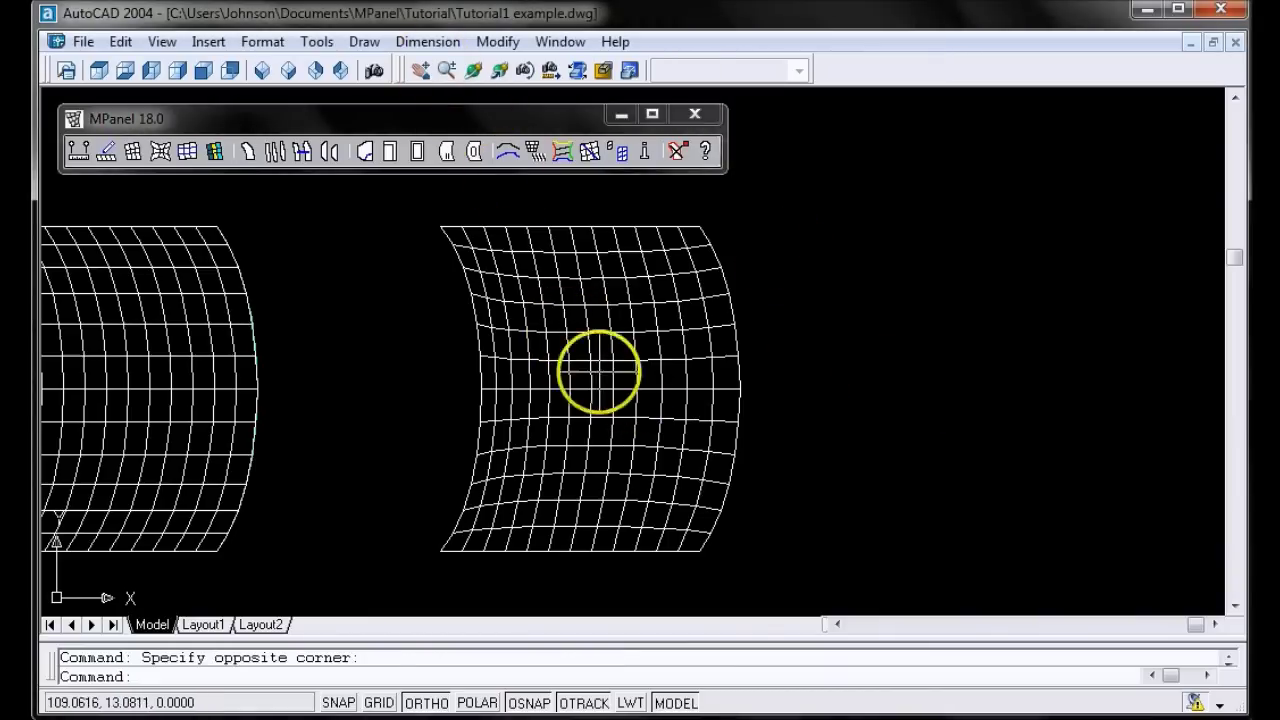
Step: Relax the already relaxed mesh once more with fixed edges and delete its old red version
click(604, 372)
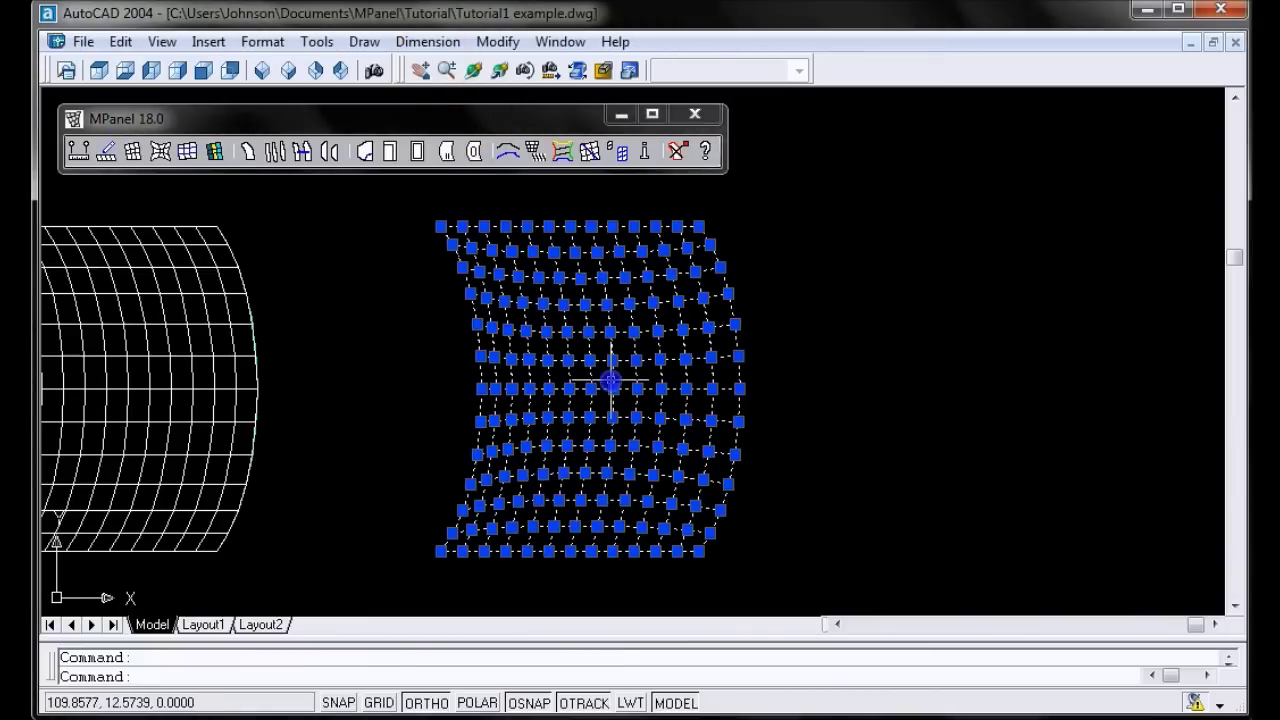
click(135, 152)
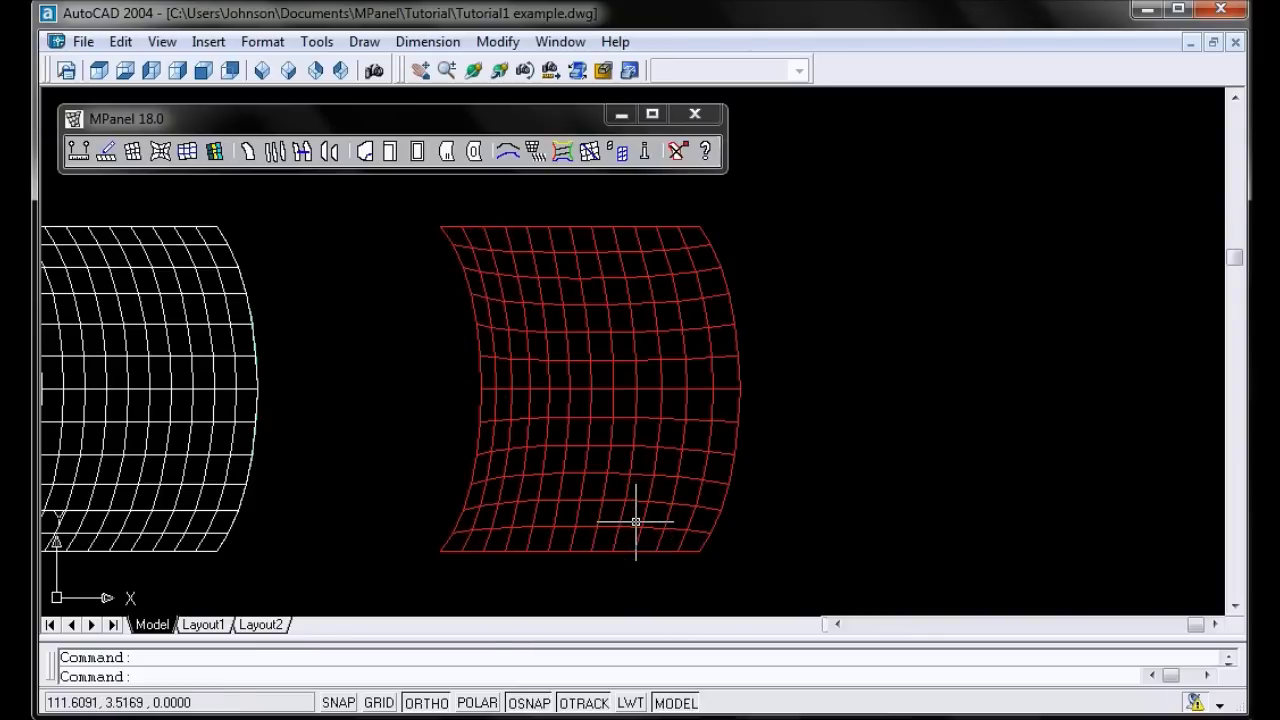
click(589, 415)
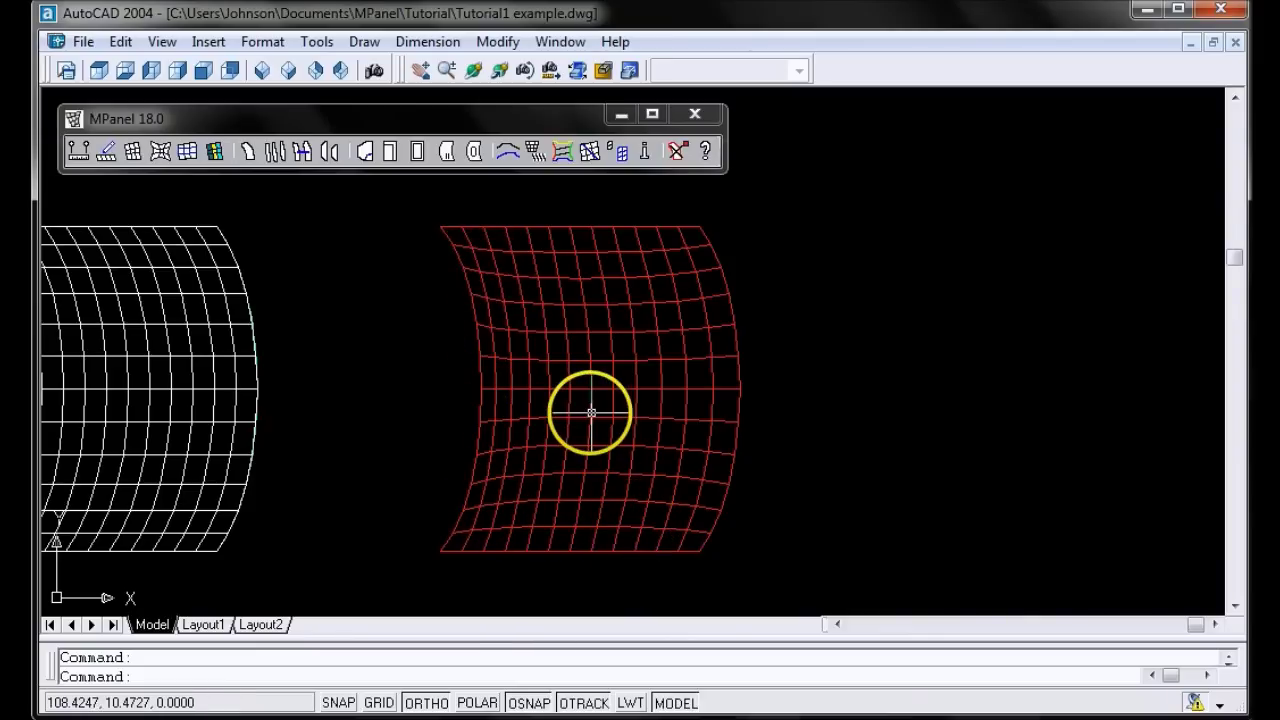
click(678, 154)
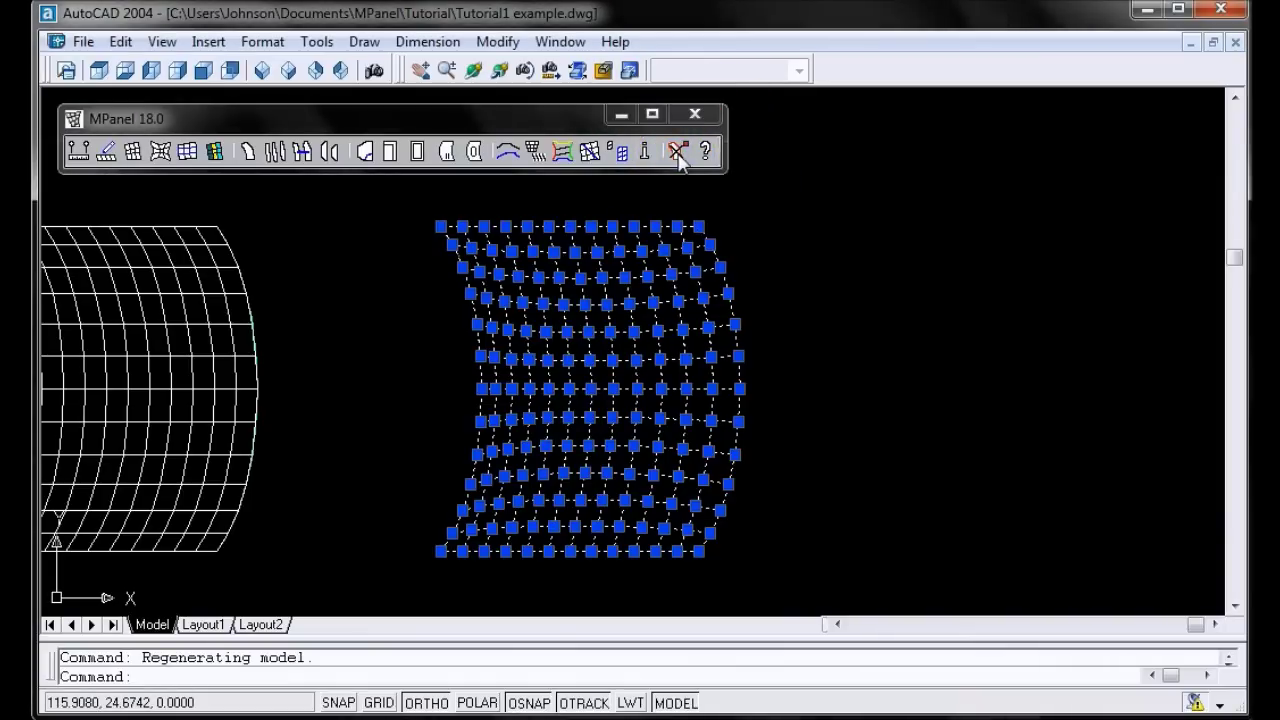
key(Escape)
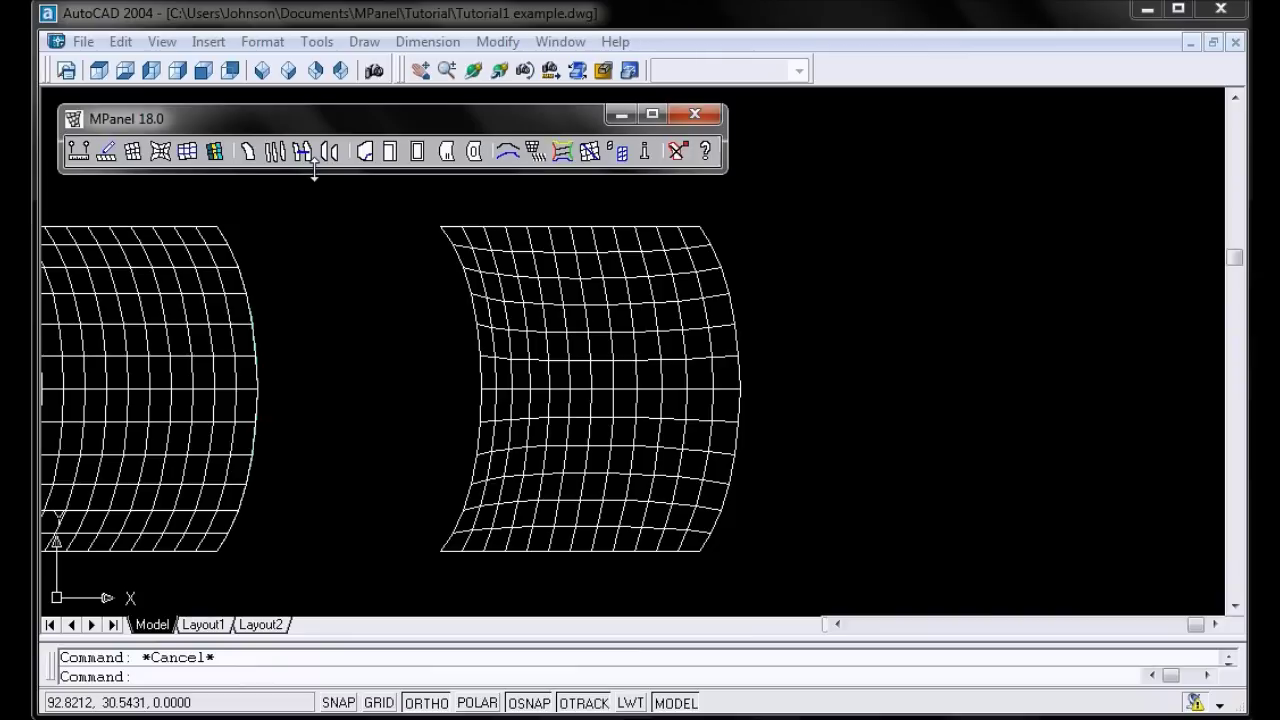
Step: Expand the MPanel window to examine the relaxation log's spacing, cable tension and residual values, then collapse it again
drag(314, 172, 337, 439)
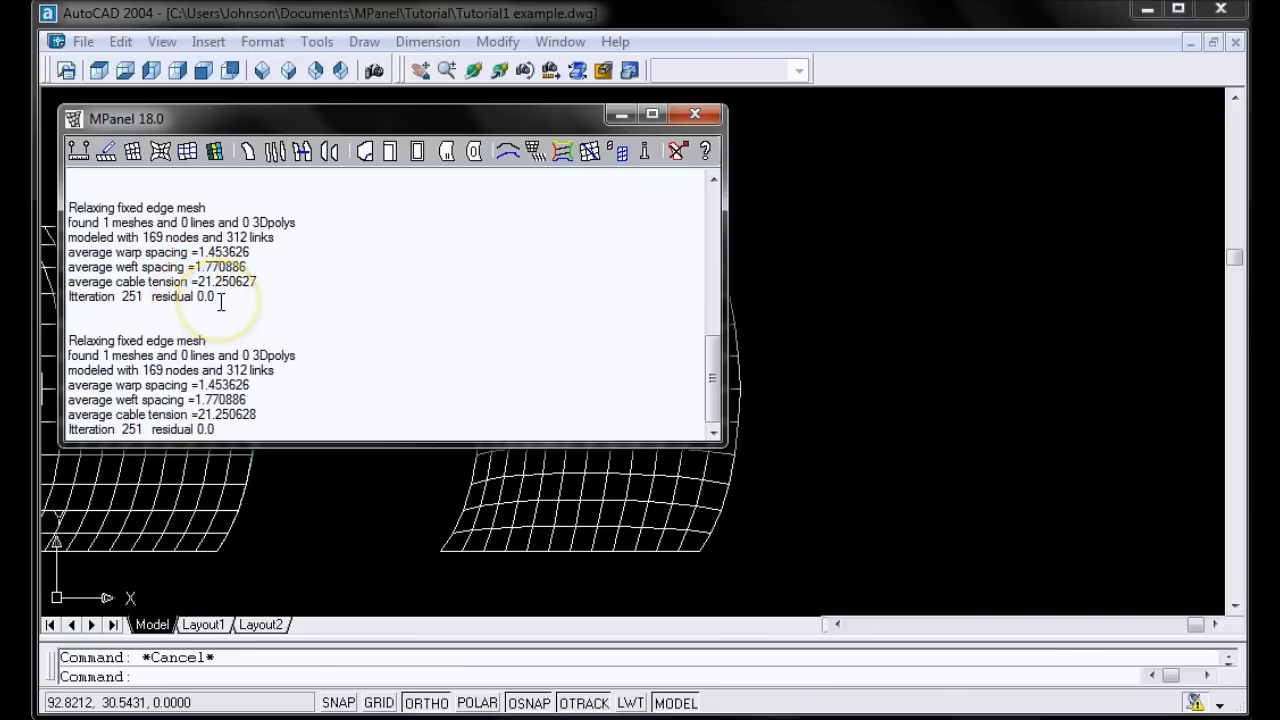
scroll(240, 303, up, 8)
drag(557, 440, 518, 165)
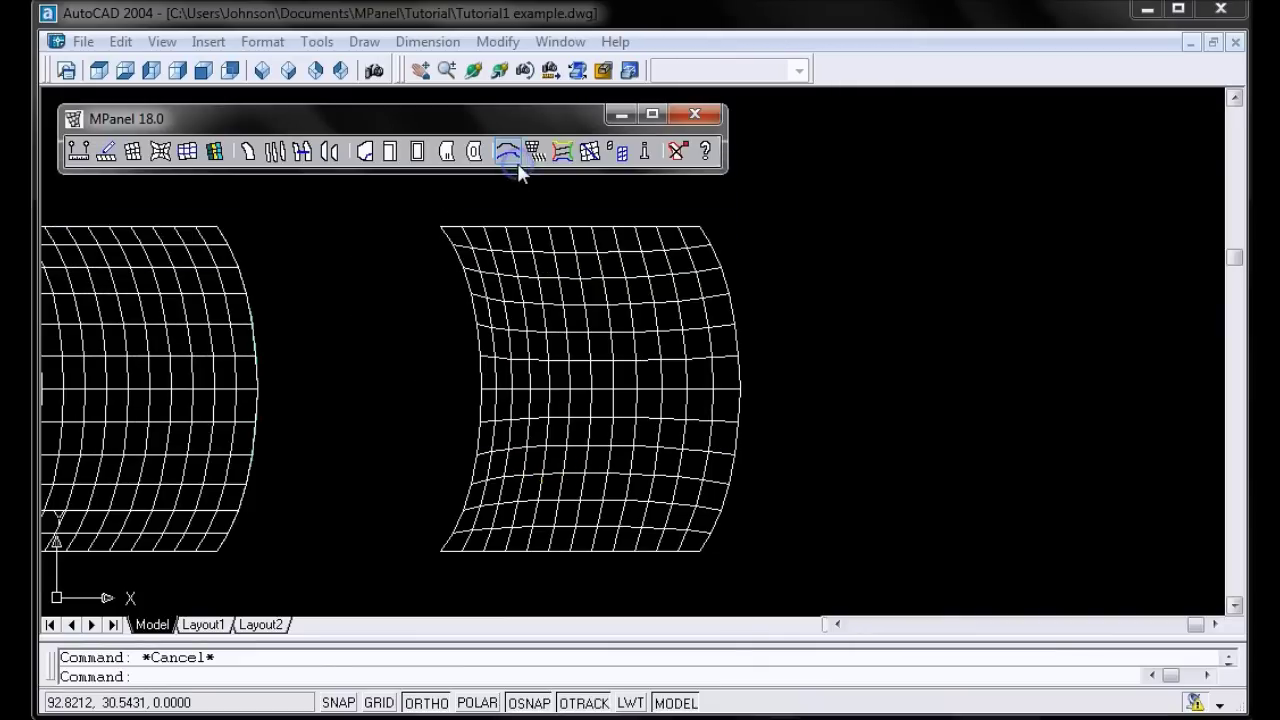
click(518, 164)
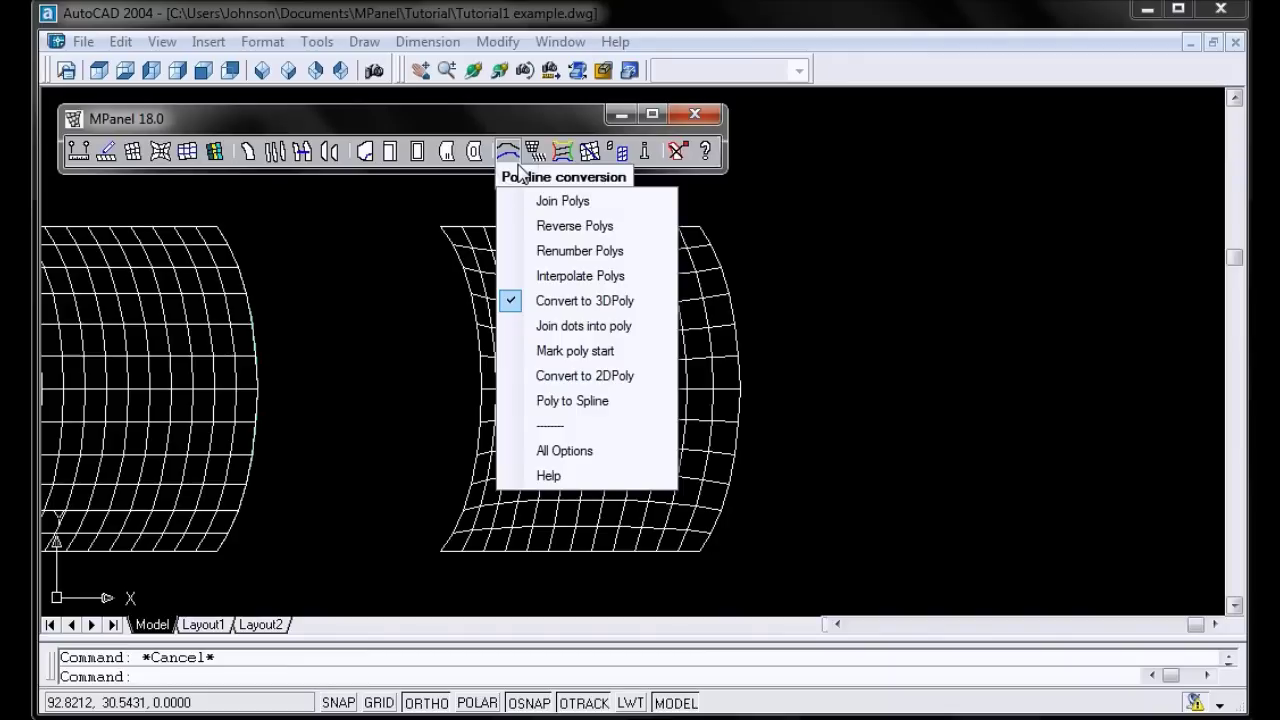
click(369, 300)
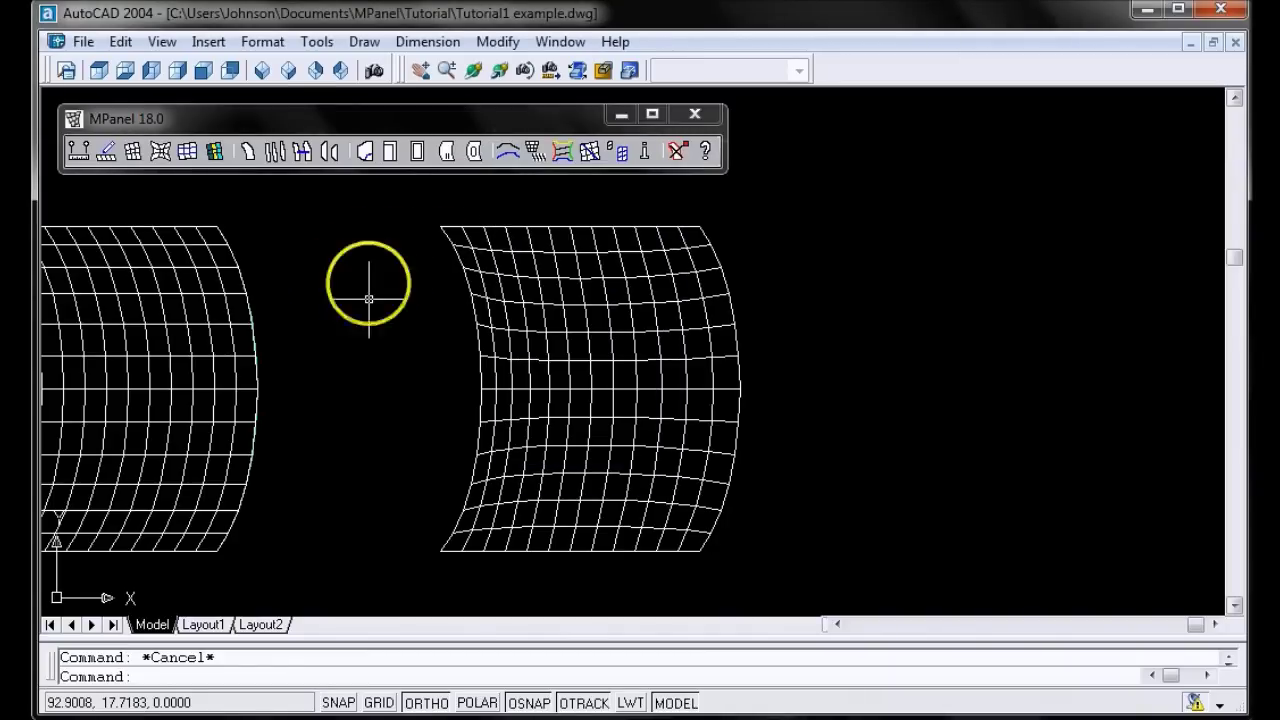
click(298, 114)
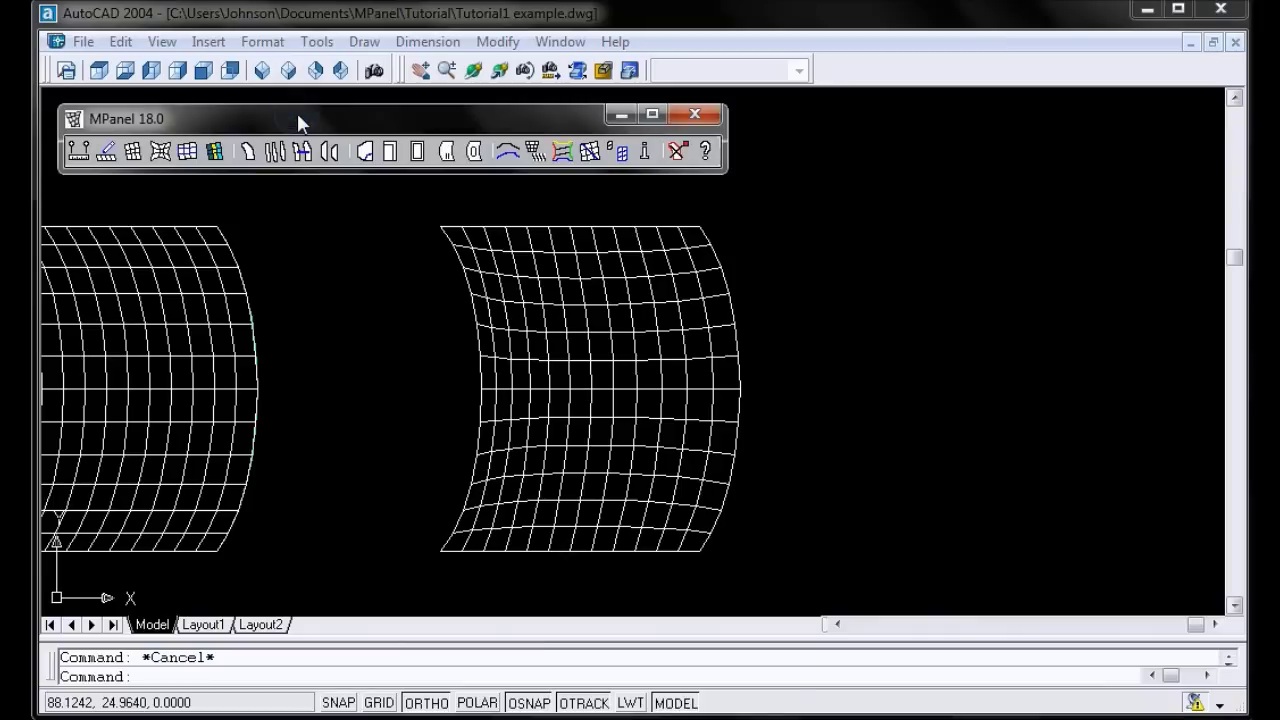
Step: Set the weft/warp stress ratio for fixed edge relaxation to 2 in the MPanel options
right_click(137, 150)
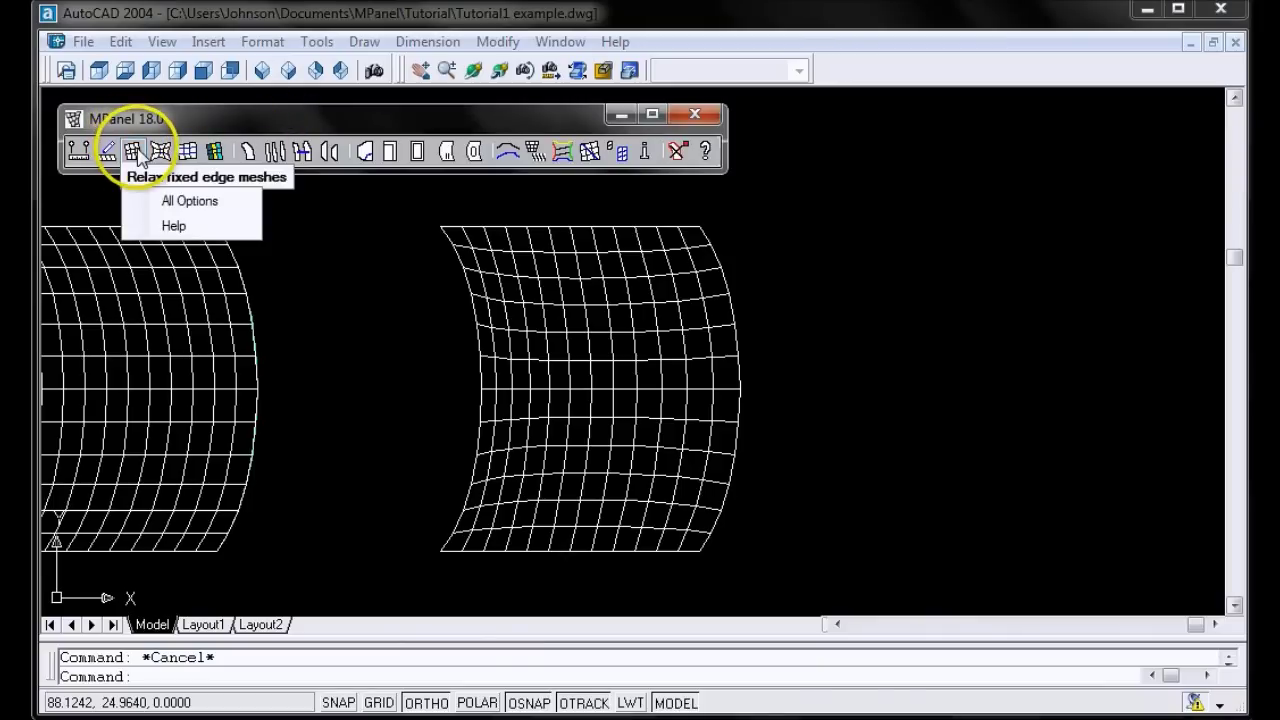
click(150, 199)
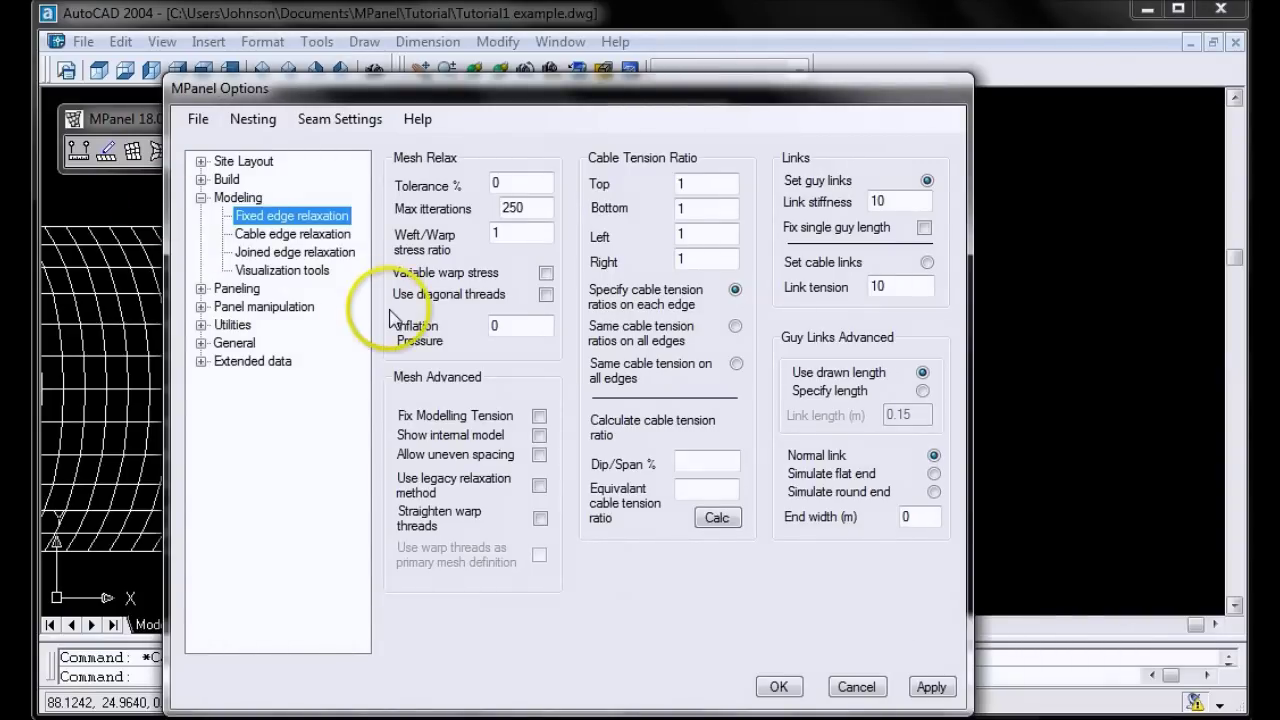
click(510, 237)
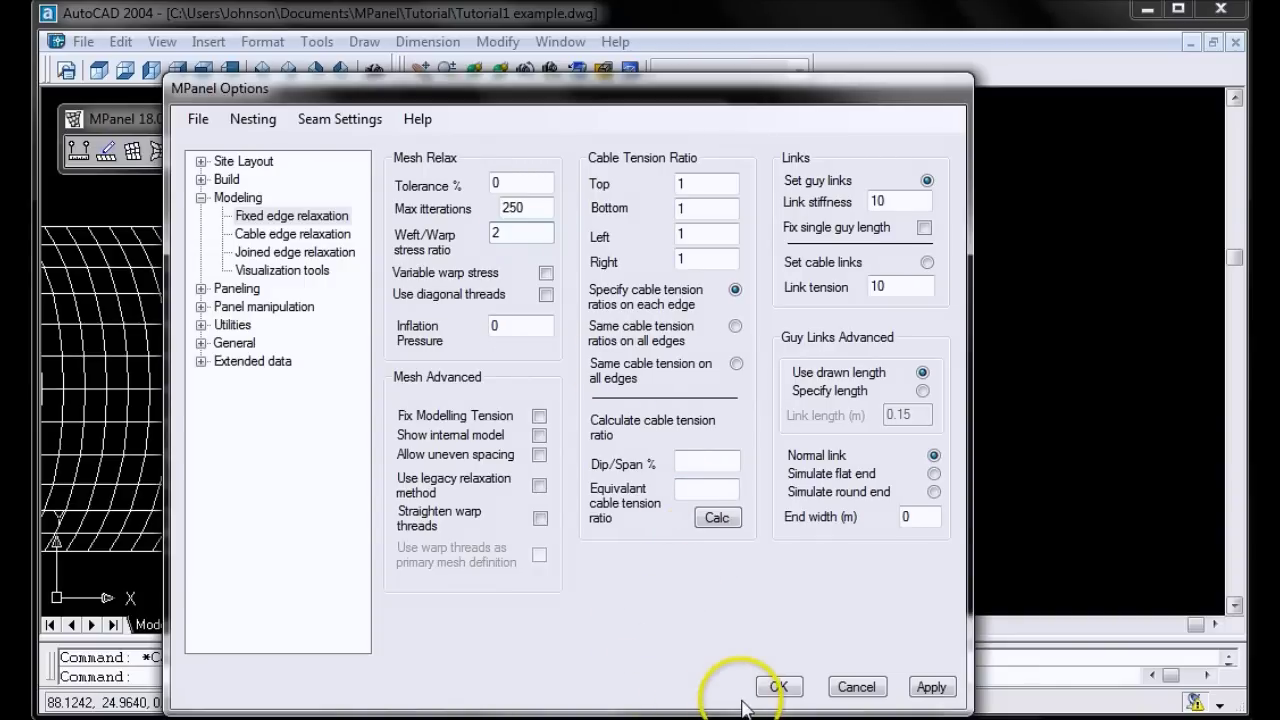
click(777, 688)
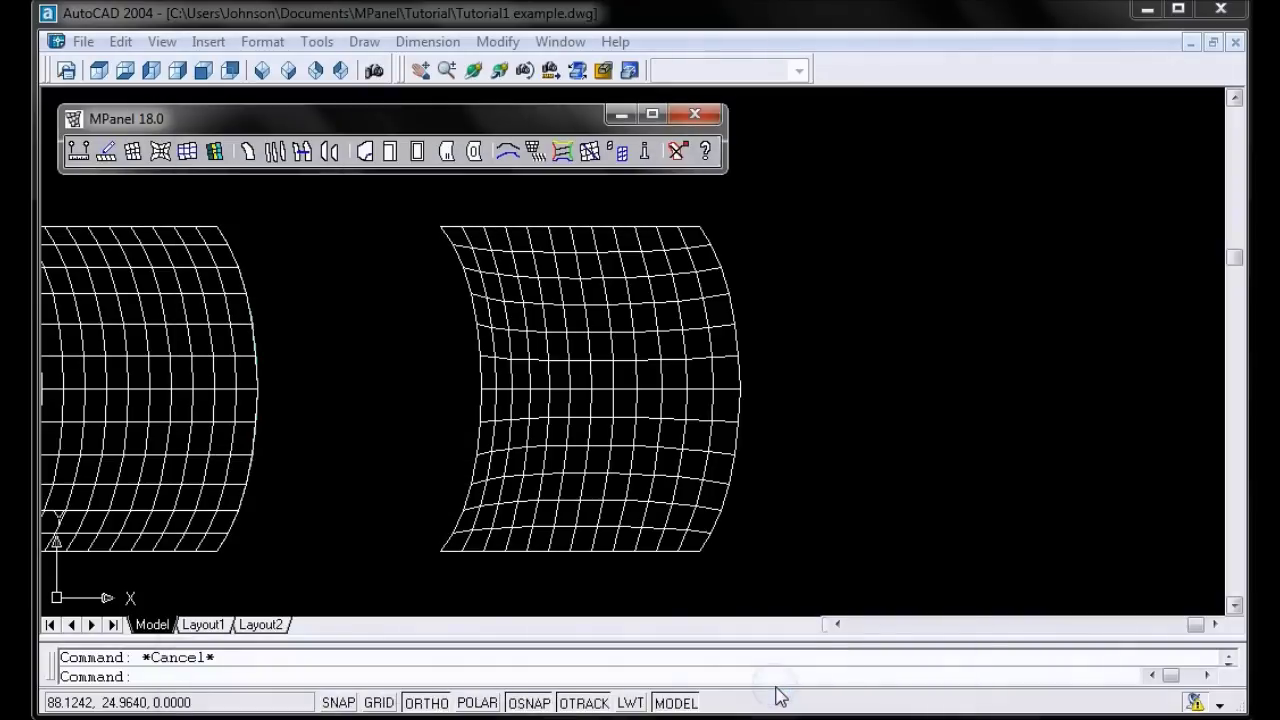
Step: Relax the copied mesh with fixed edges using the new stress ratio and delete its old red version
click(642, 442)
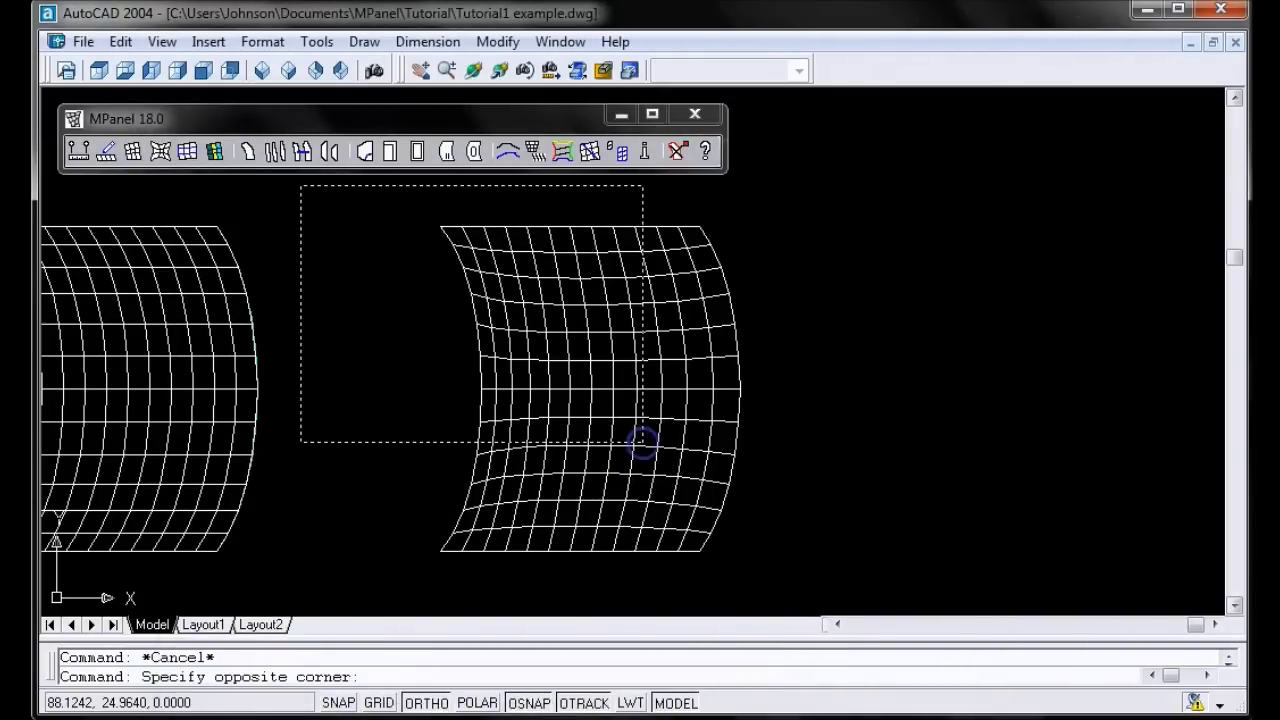
click(676, 470)
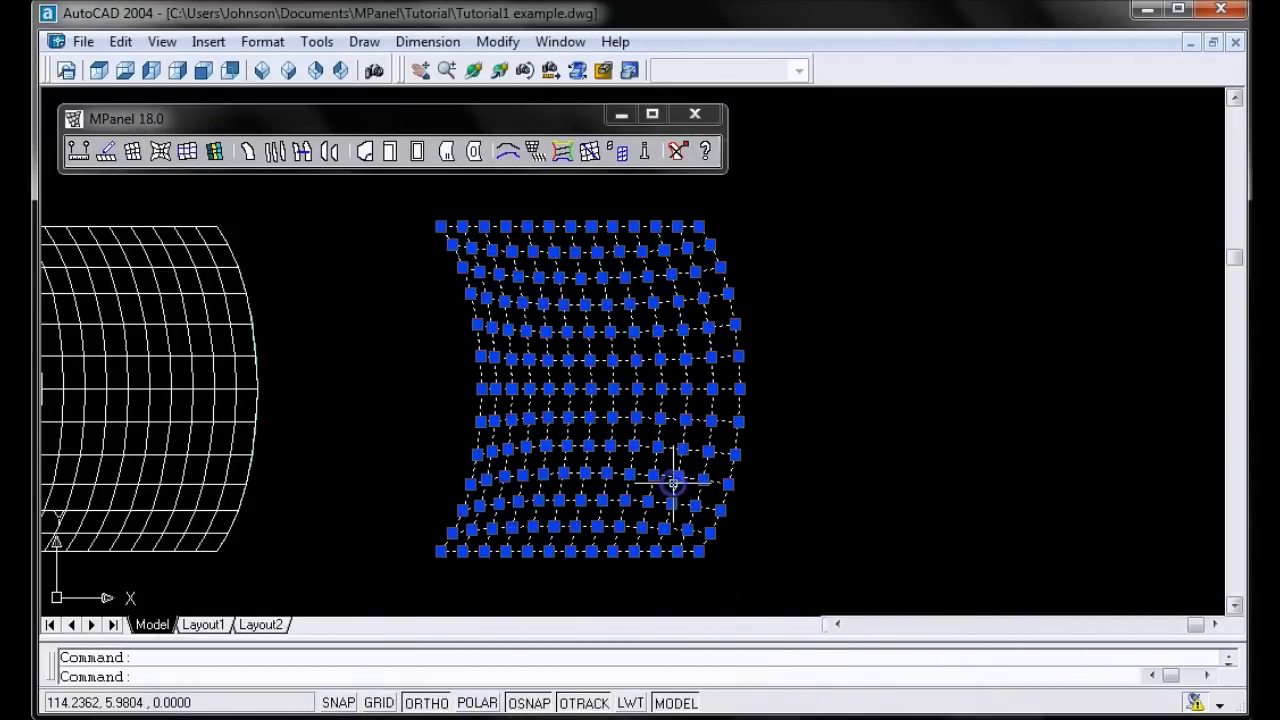
click(135, 160)
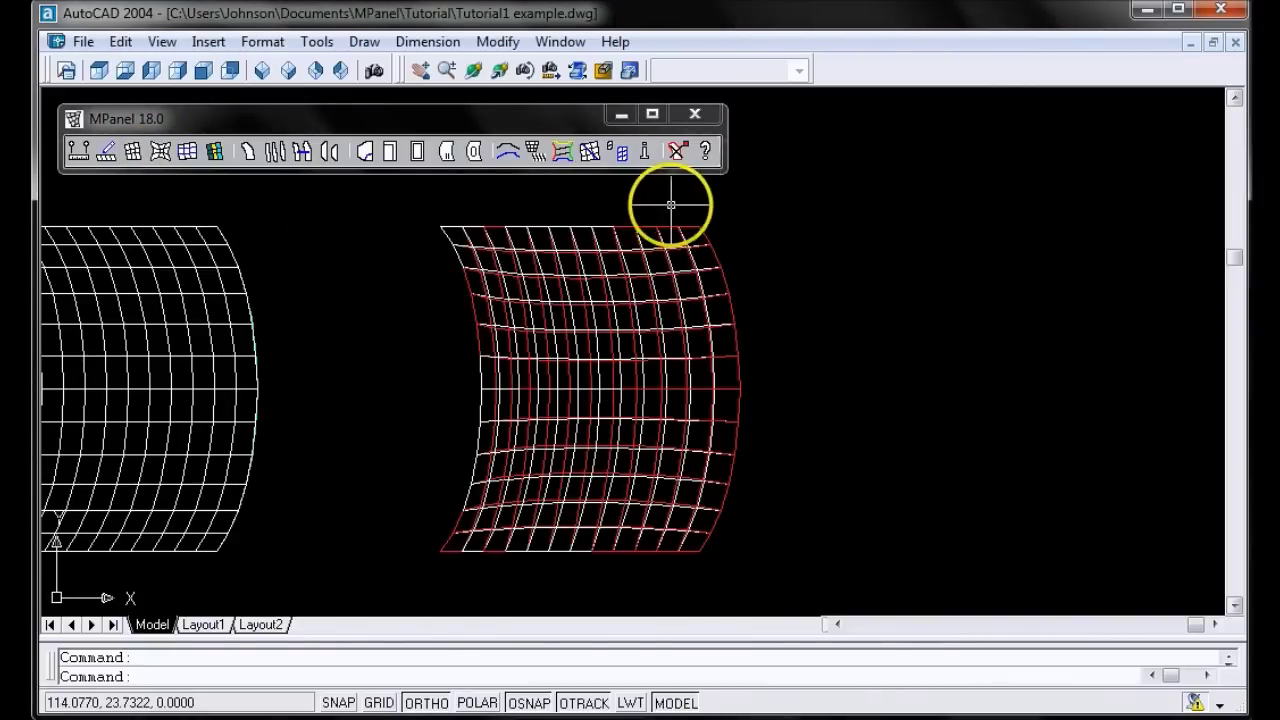
click(581, 120)
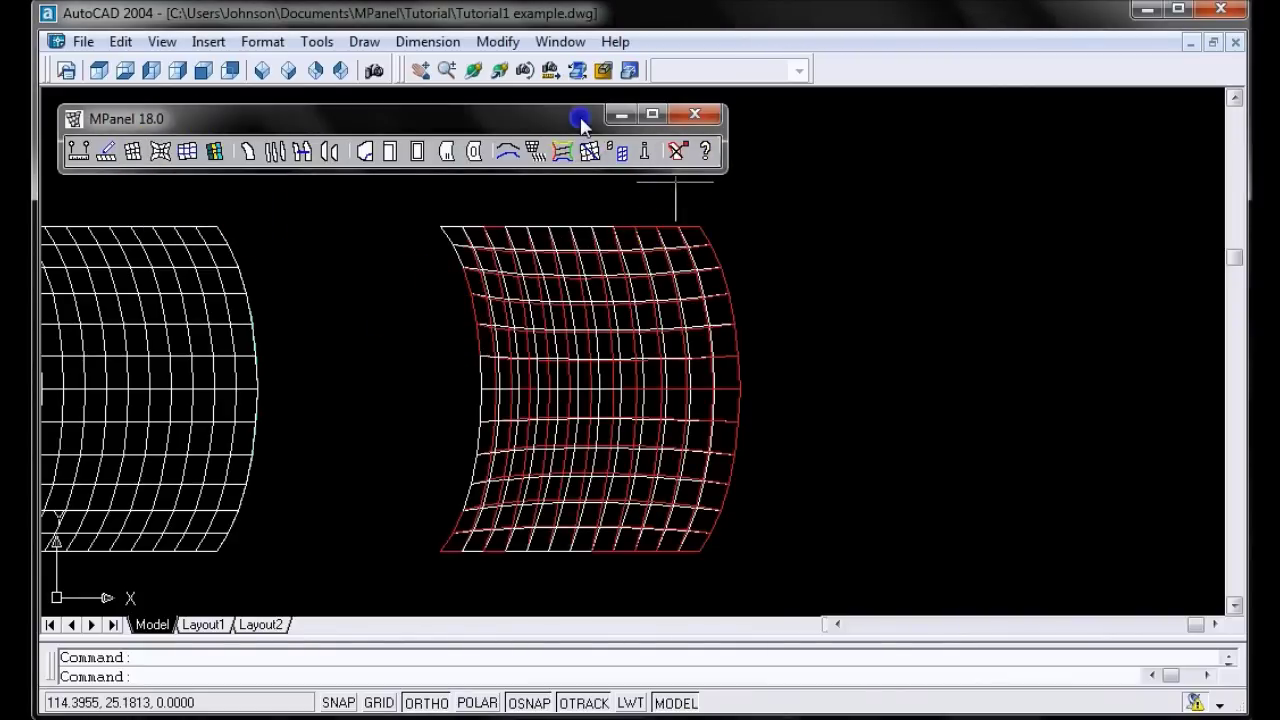
click(677, 151)
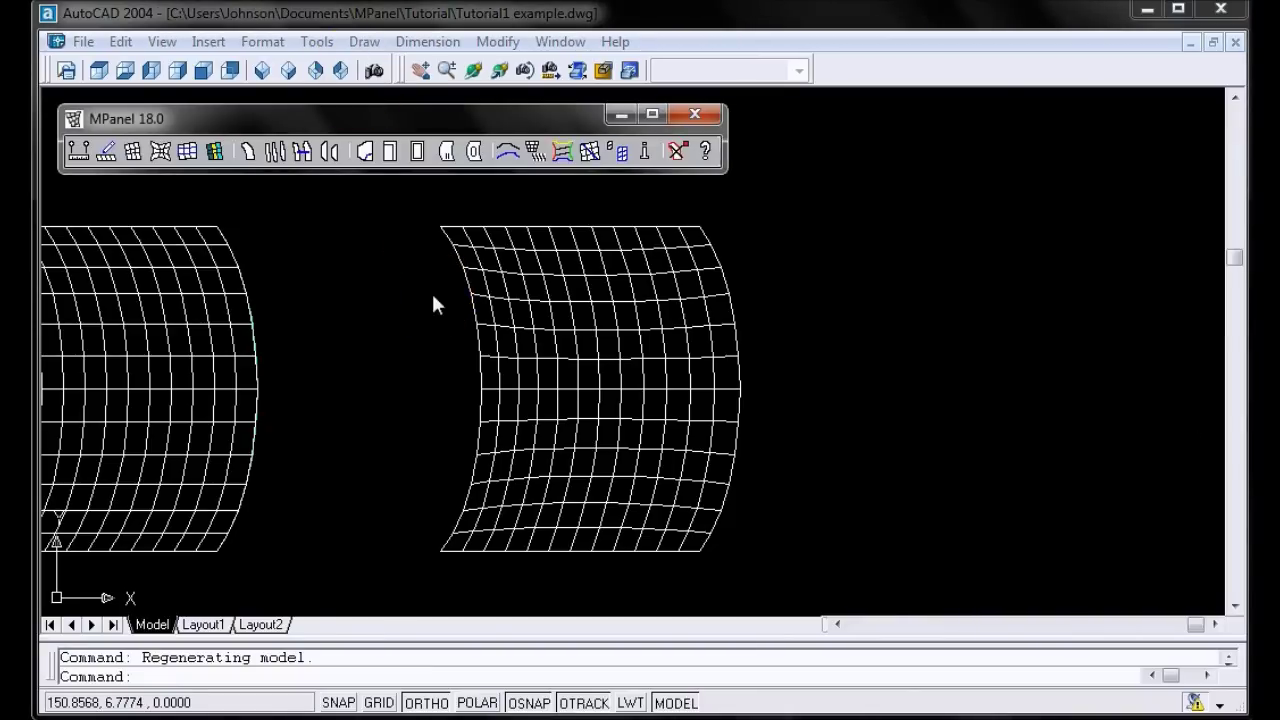
Step: Panel the complete relaxed mesh with the Panel normally option
click(677, 400)
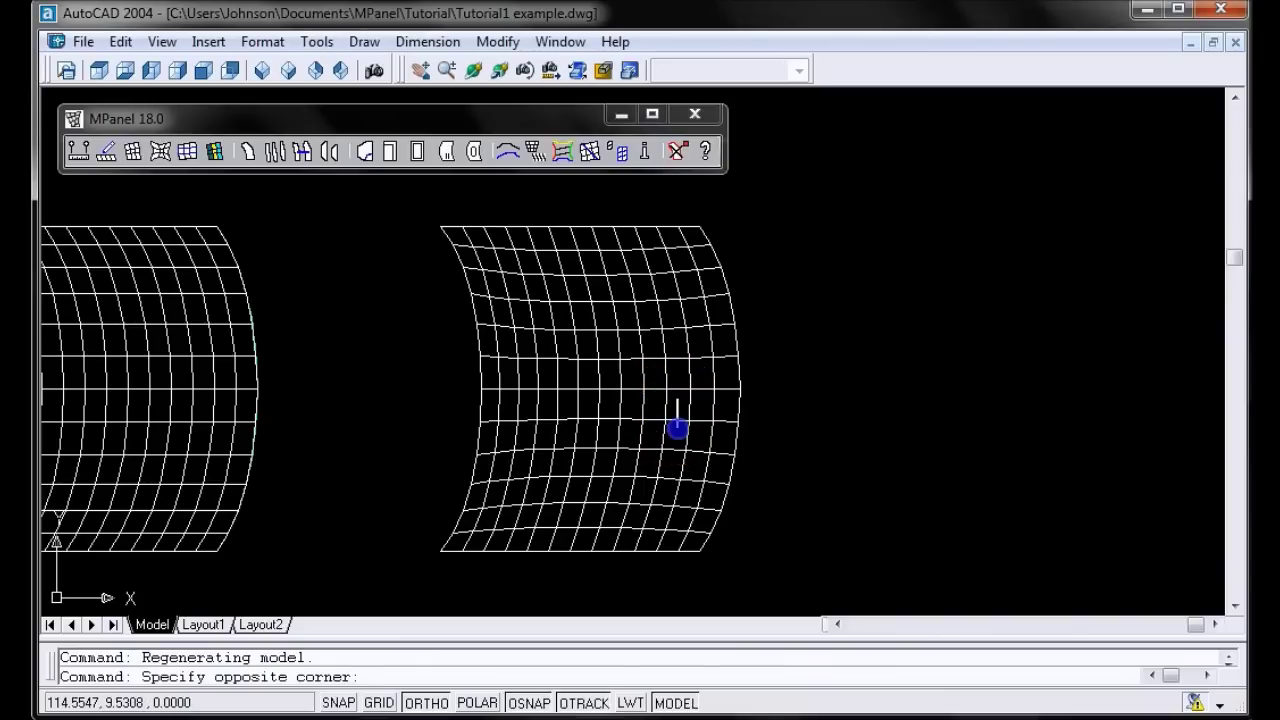
click(678, 427)
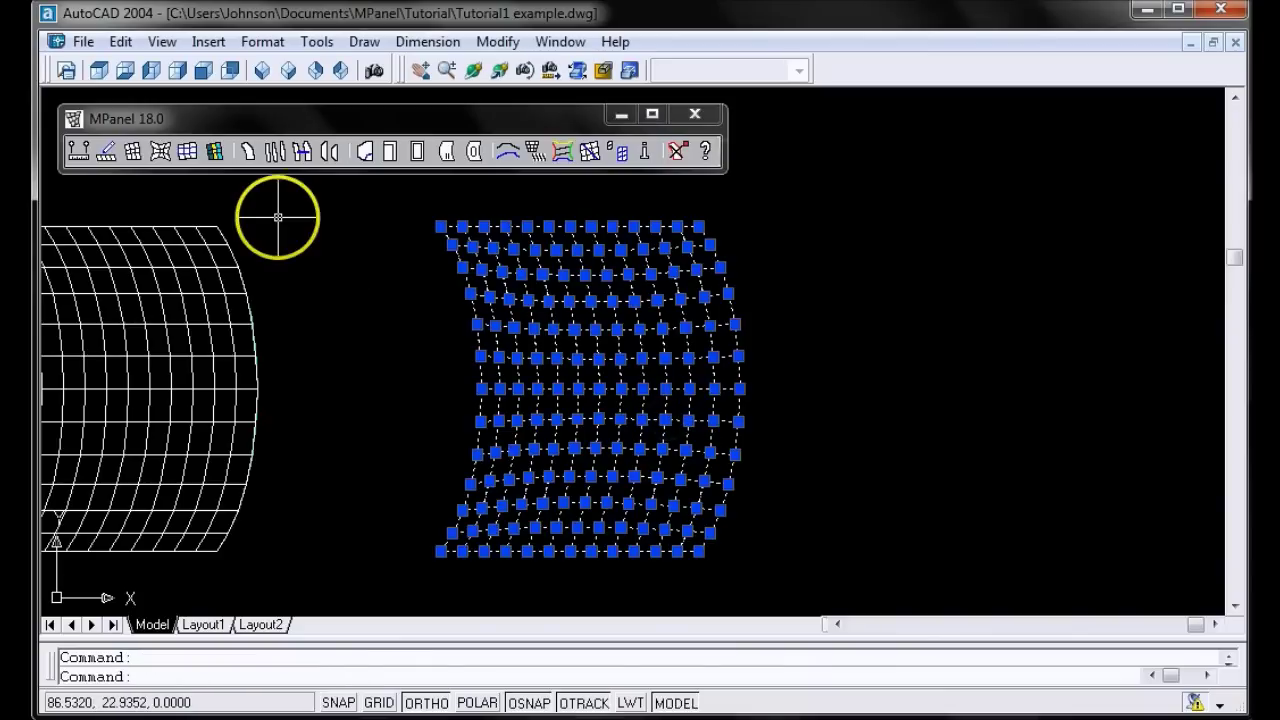
click(218, 118)
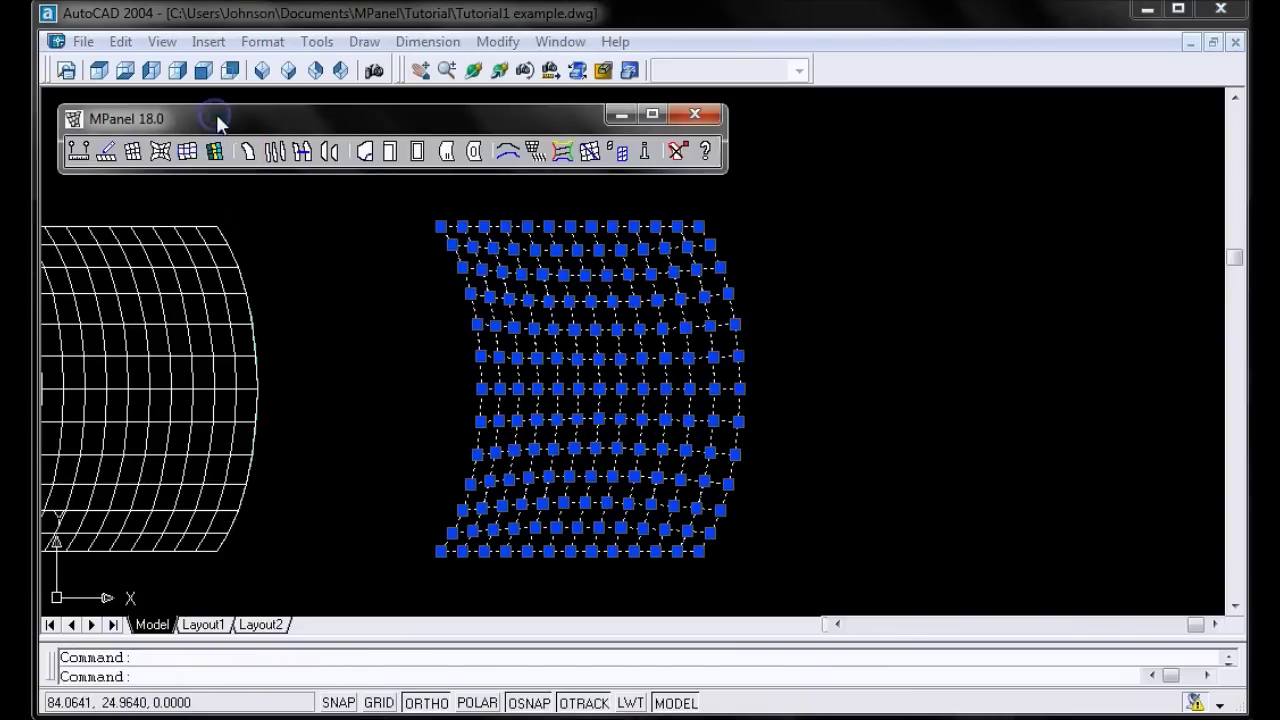
click(277, 153)
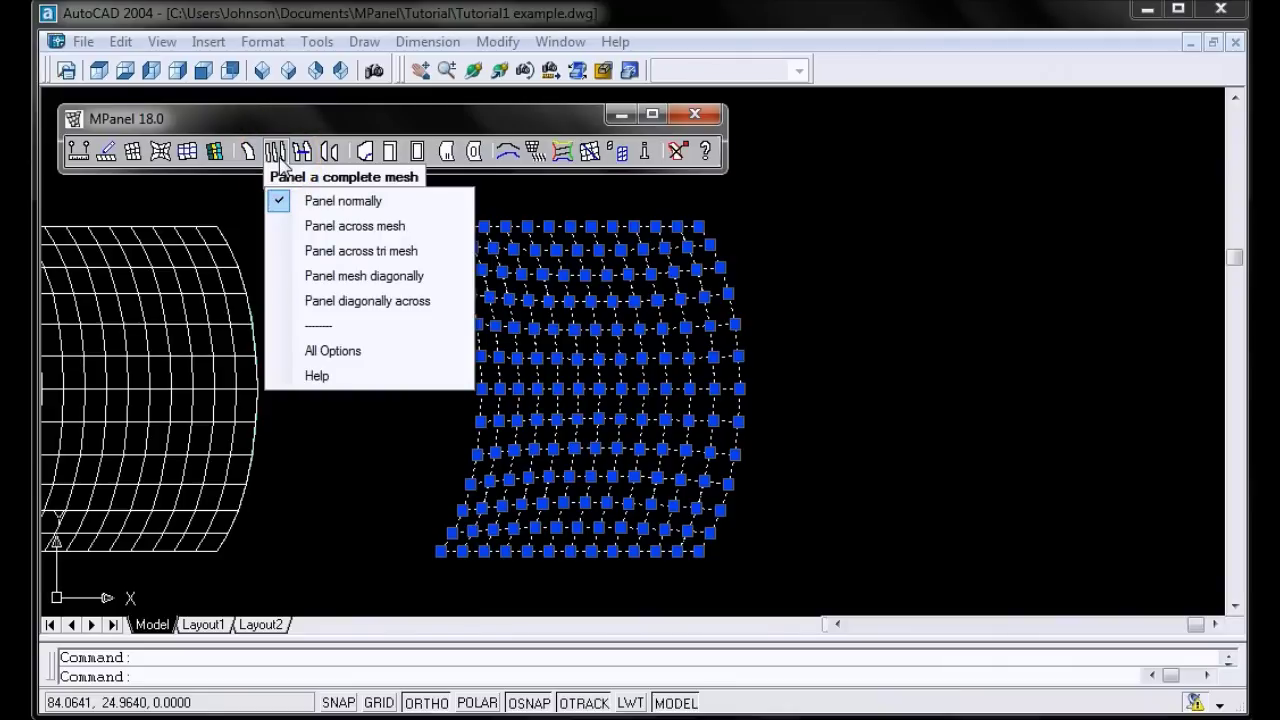
click(280, 157)
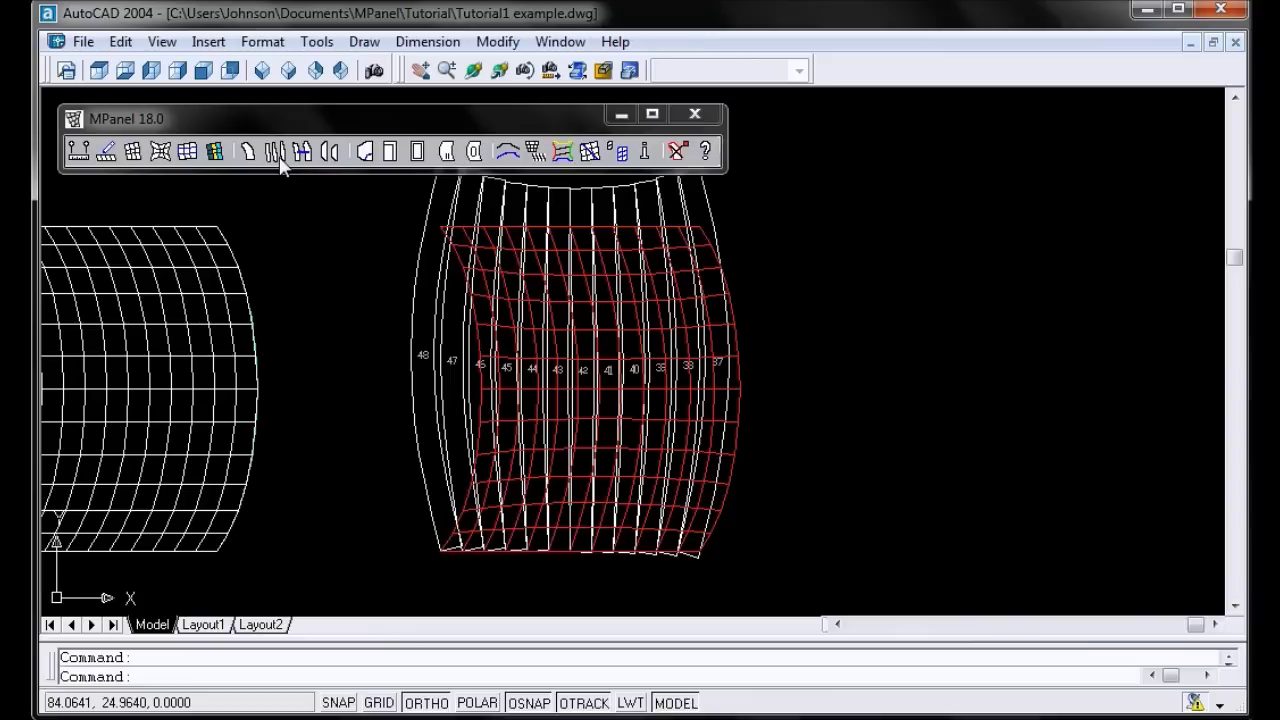
Step: Copy the red mesh from its upper-left corner into the empty space to the right of the panels
click(463, 246)
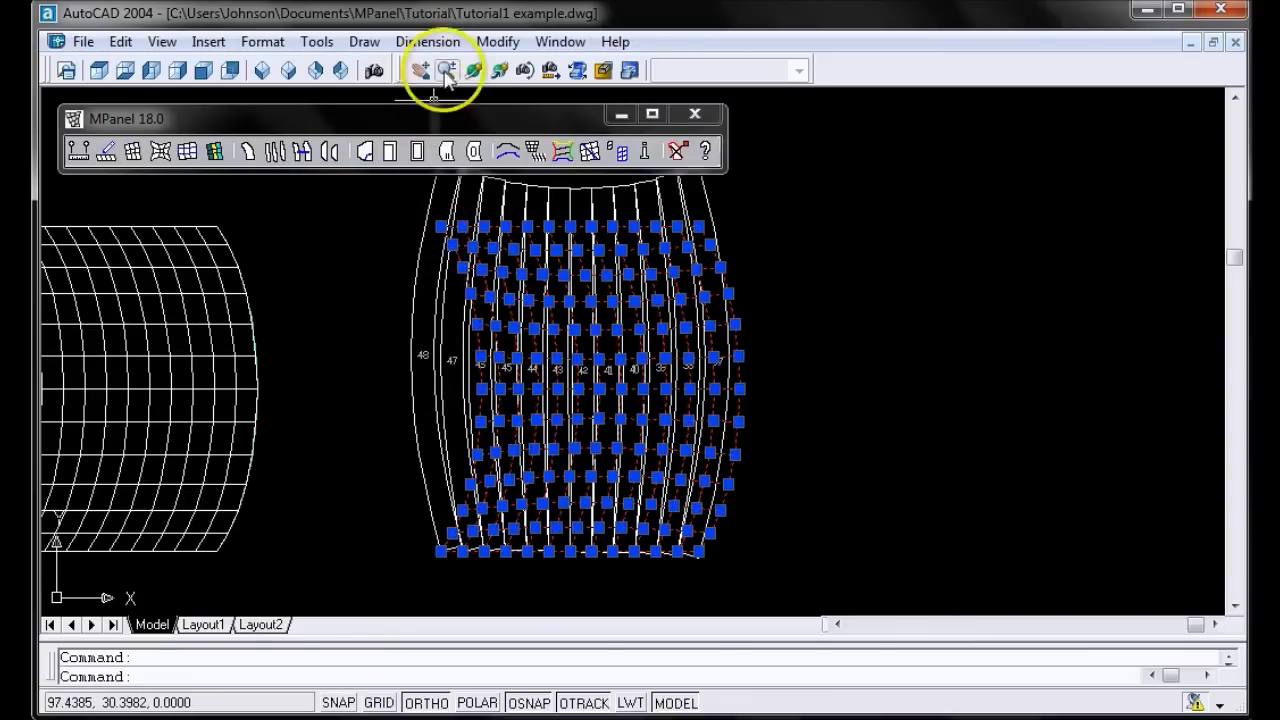
click(495, 41)
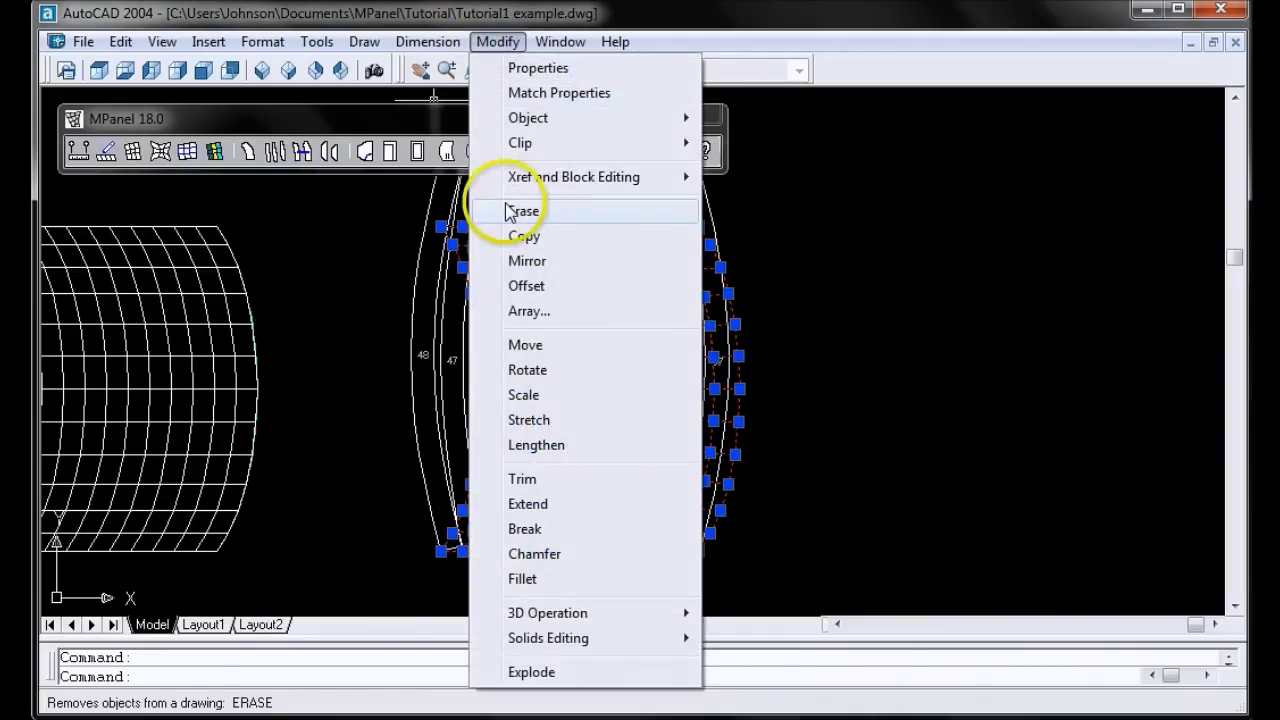
click(516, 237)
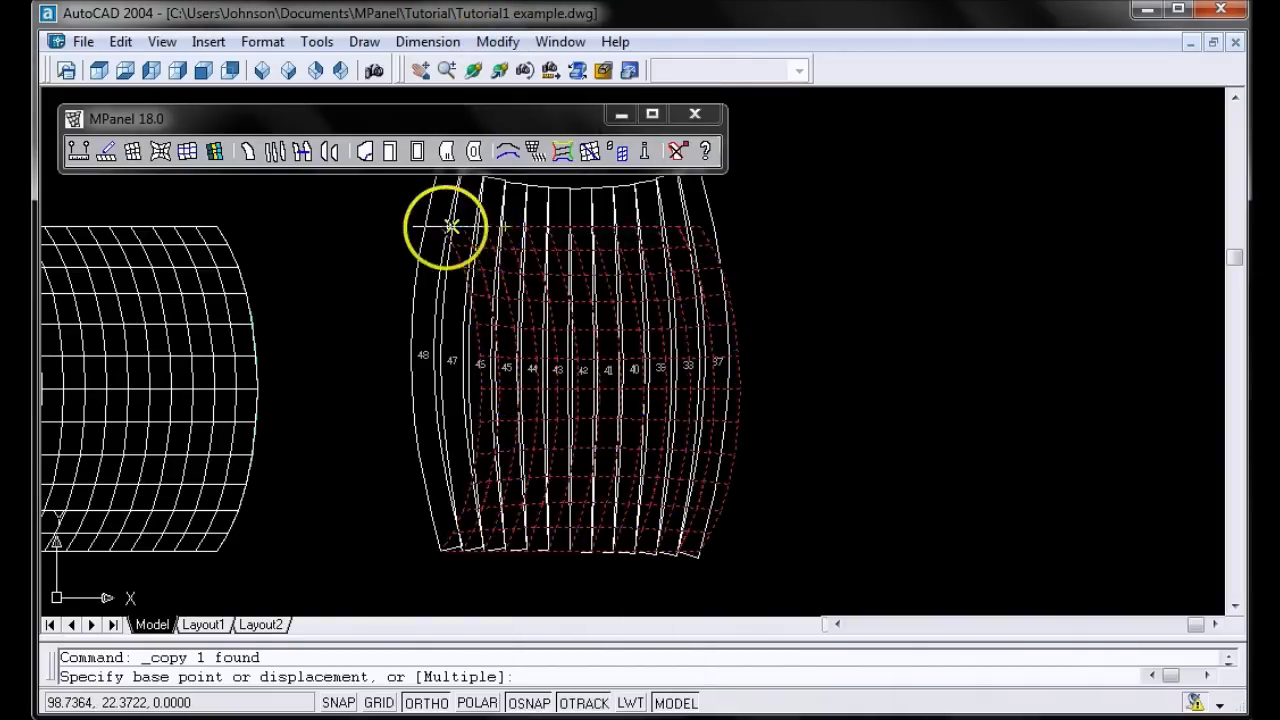
click(445, 226)
click(908, 238)
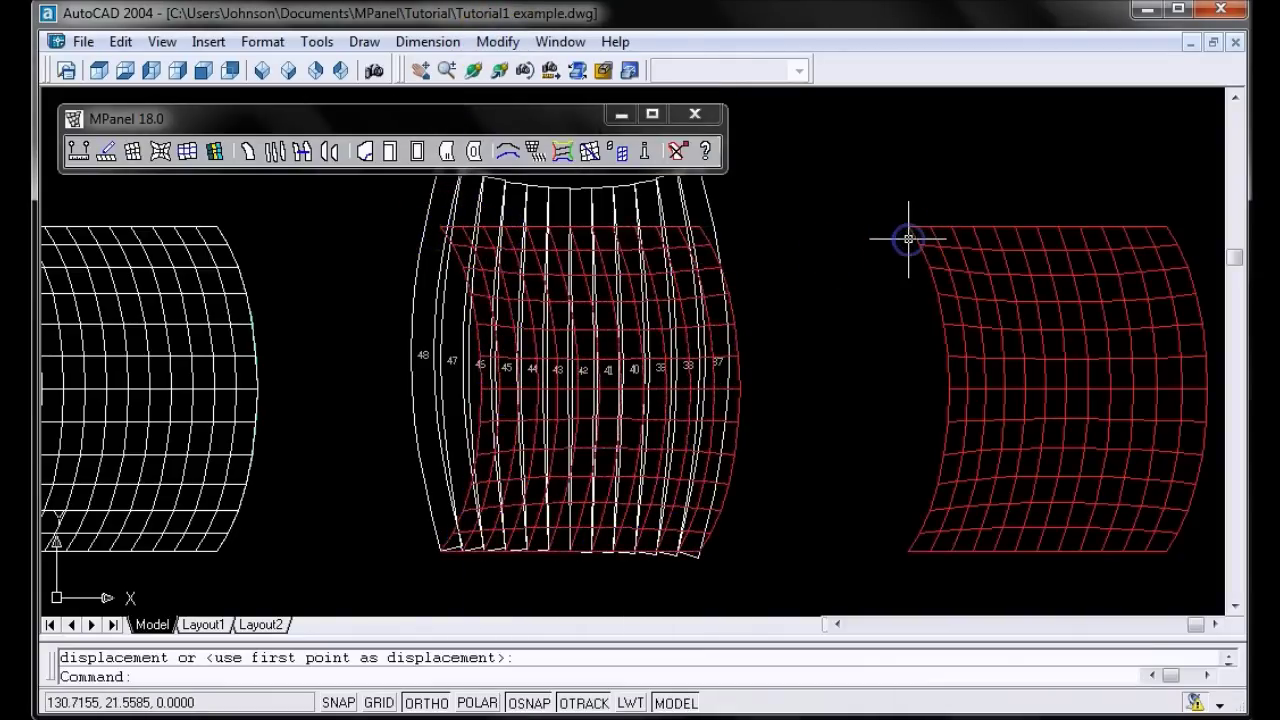
click(629, 300)
click(640, 294)
click(640, 298)
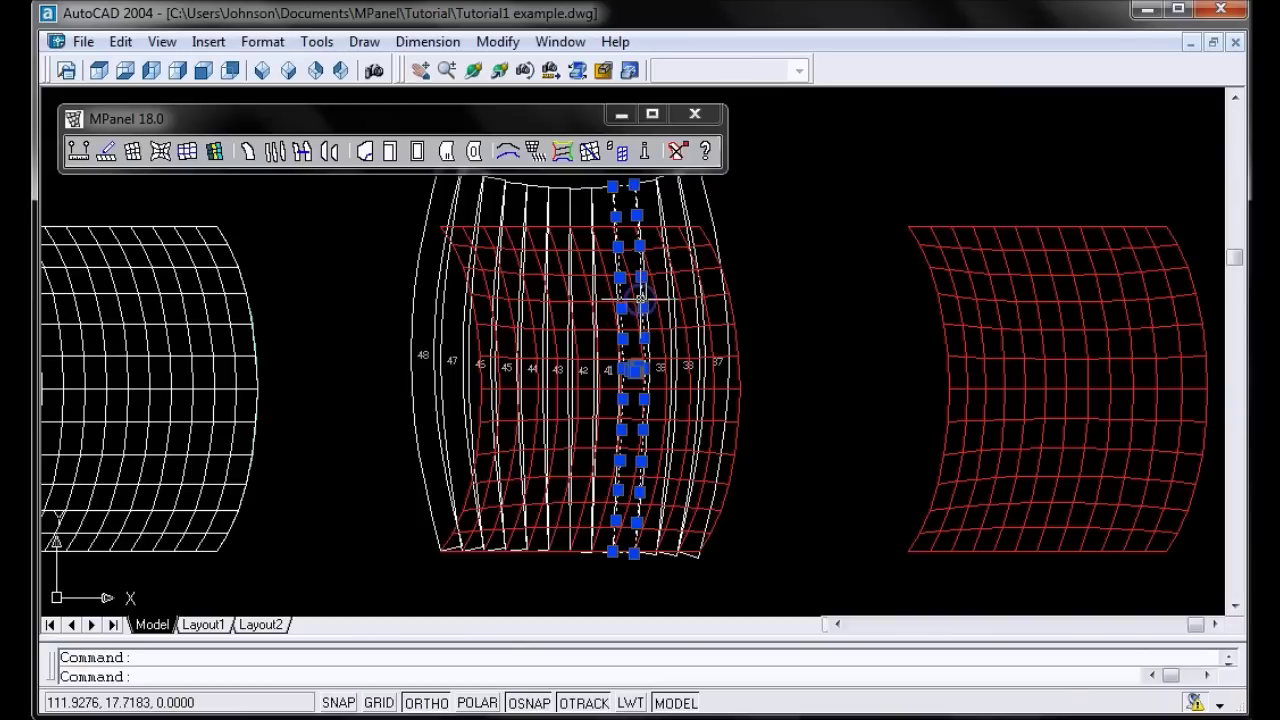
click(447, 540)
click(690, 232)
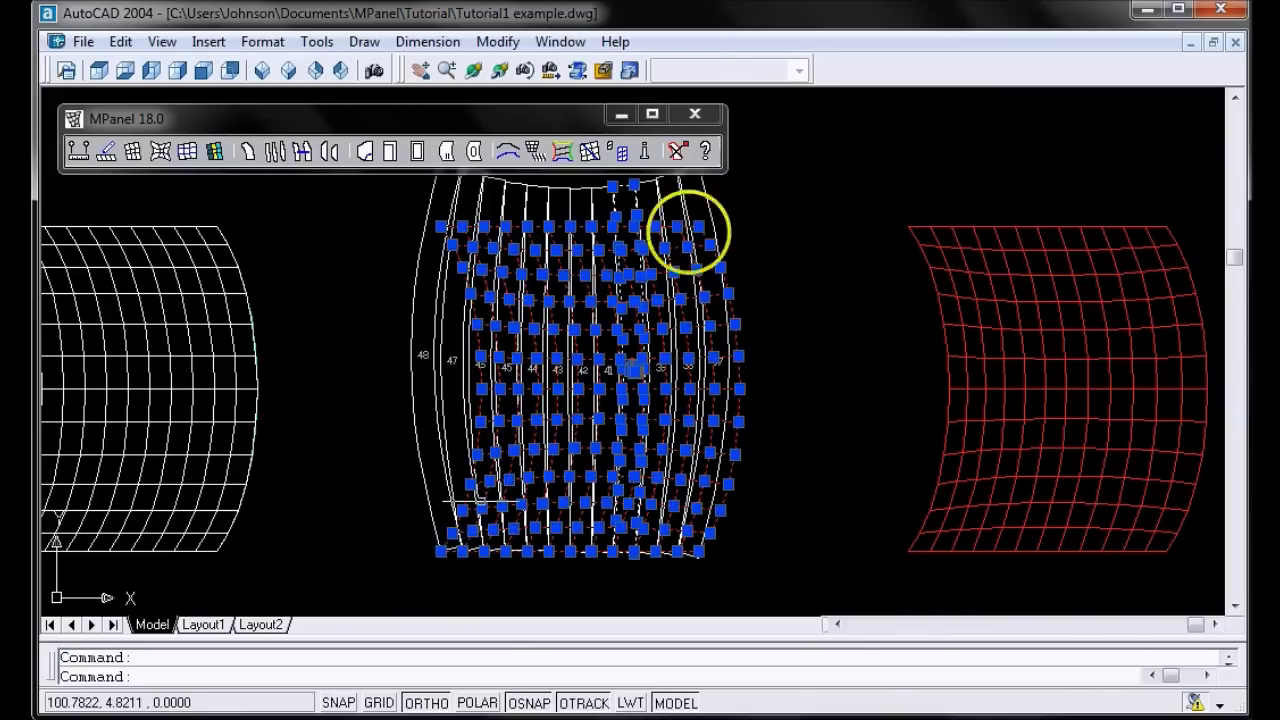
key(Escape)
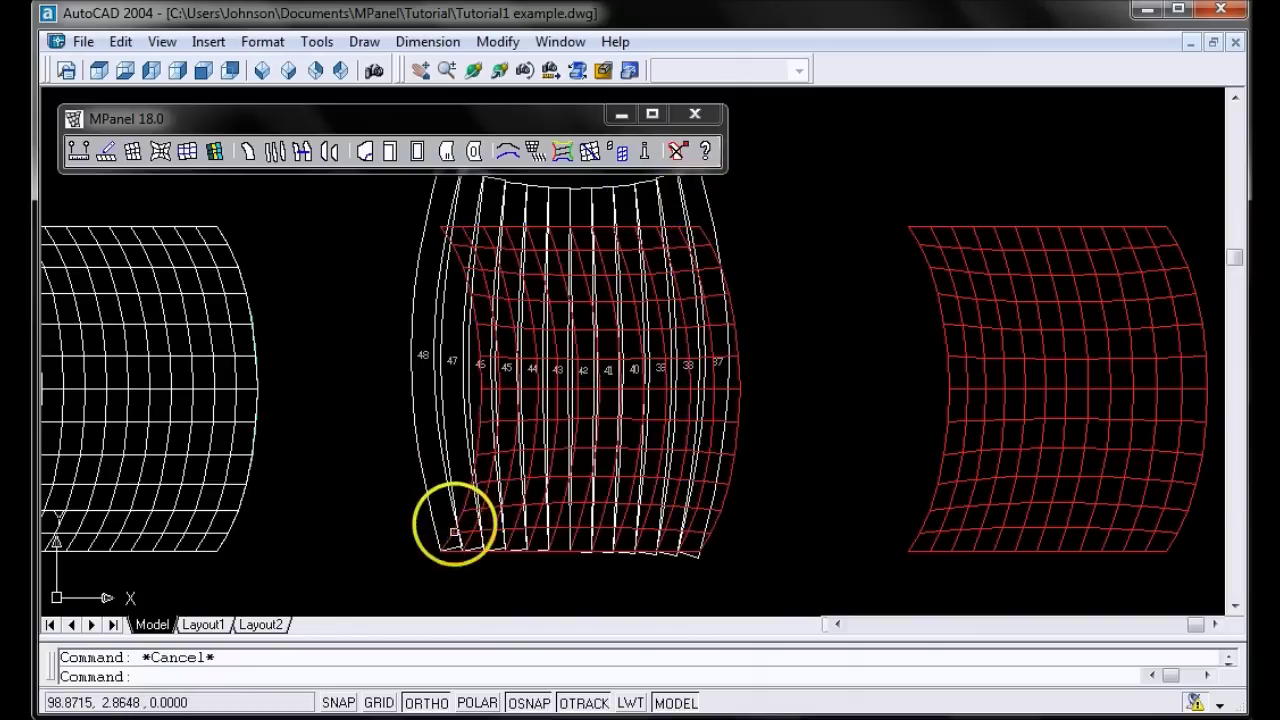
Step: Erase the original red mesh that overlaps the numbered panels
click(452, 532)
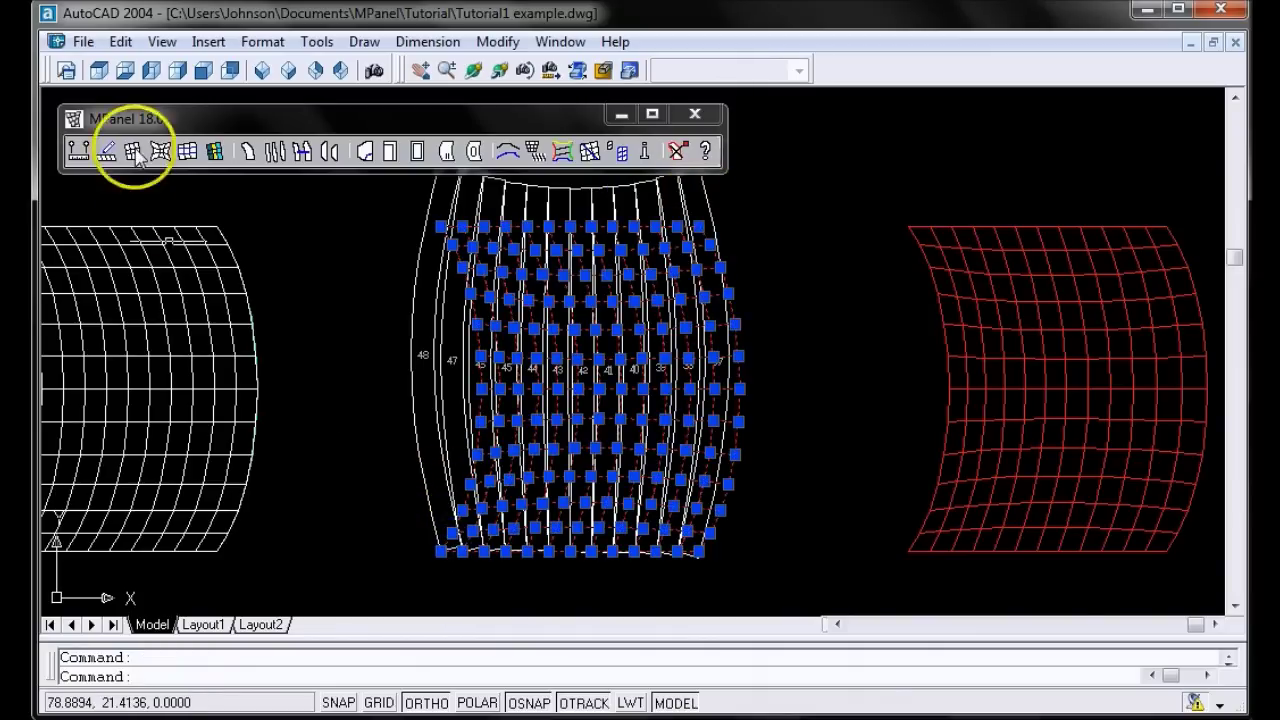
click(192, 162)
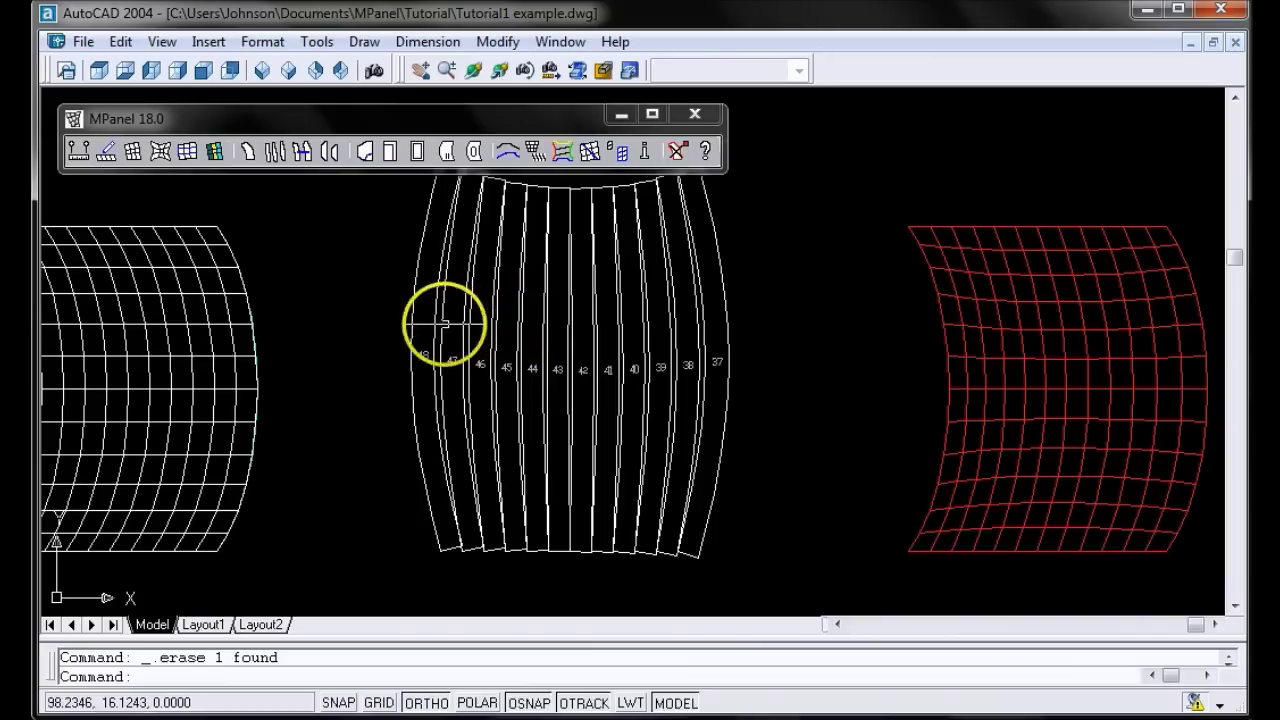
key(ctrl+z)
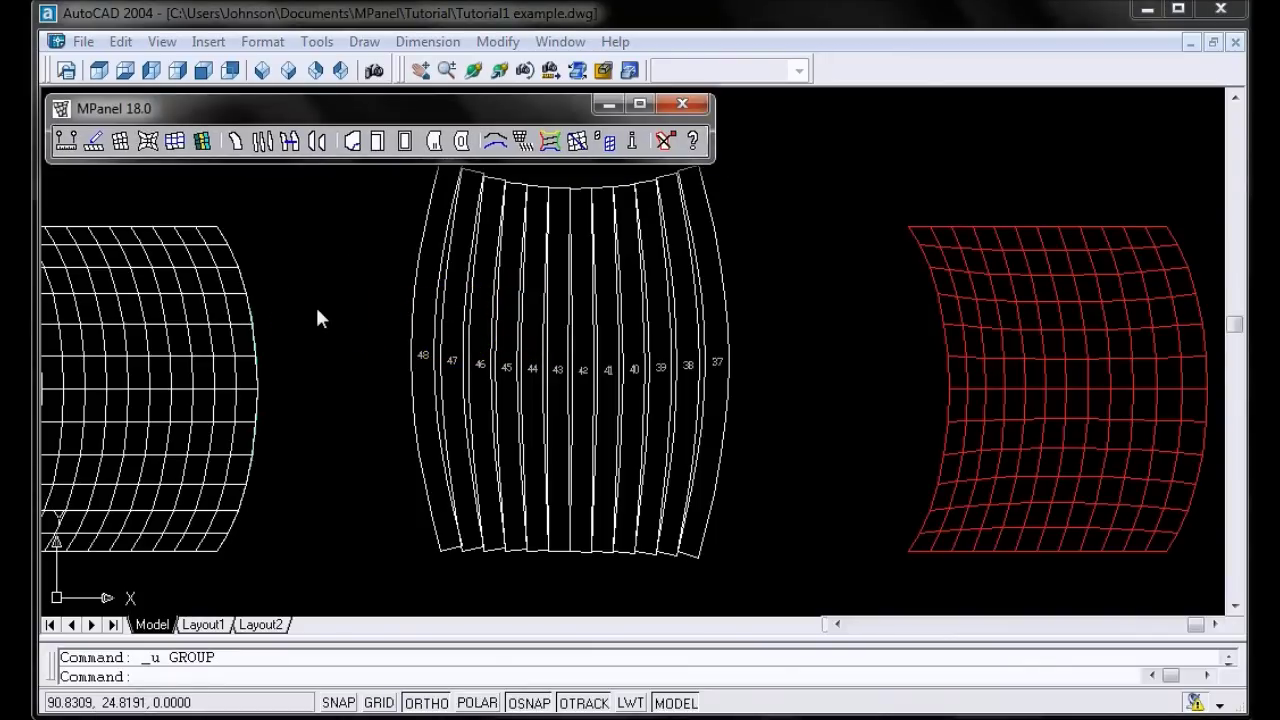
Step: Set the complete mesh paneling option to Panel across mesh
click(752, 360)
click(263, 141)
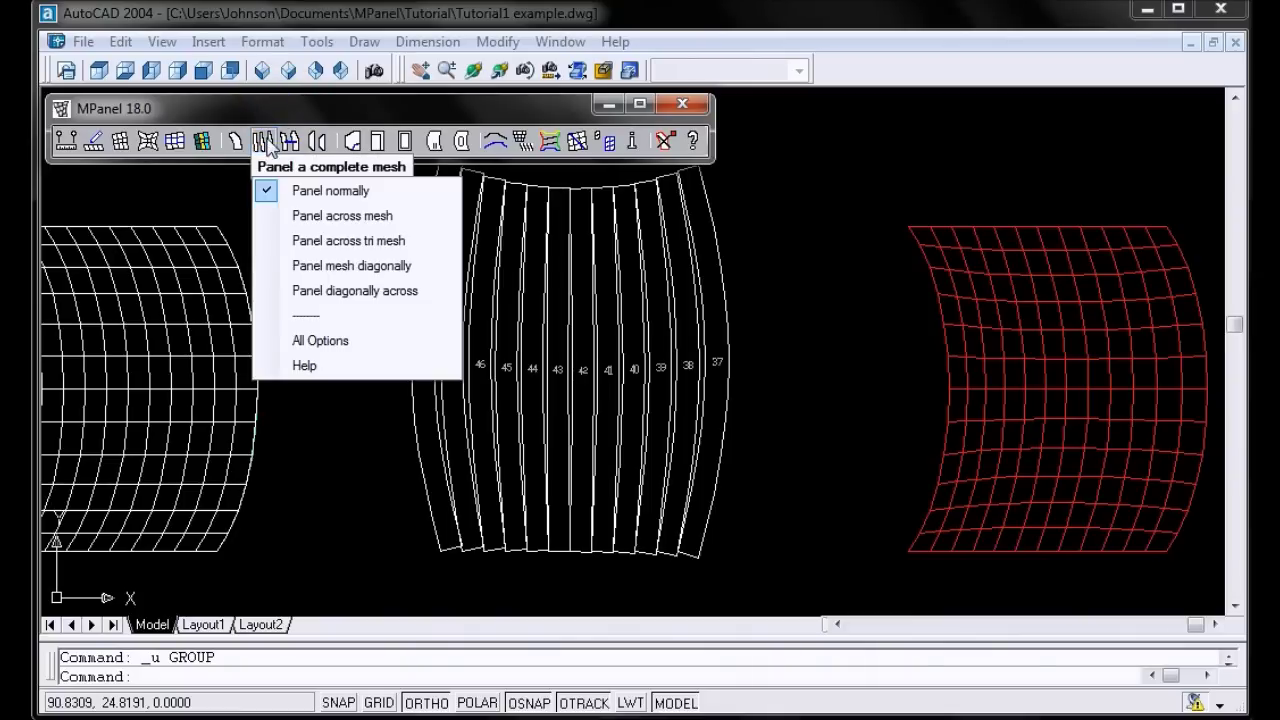
click(293, 340)
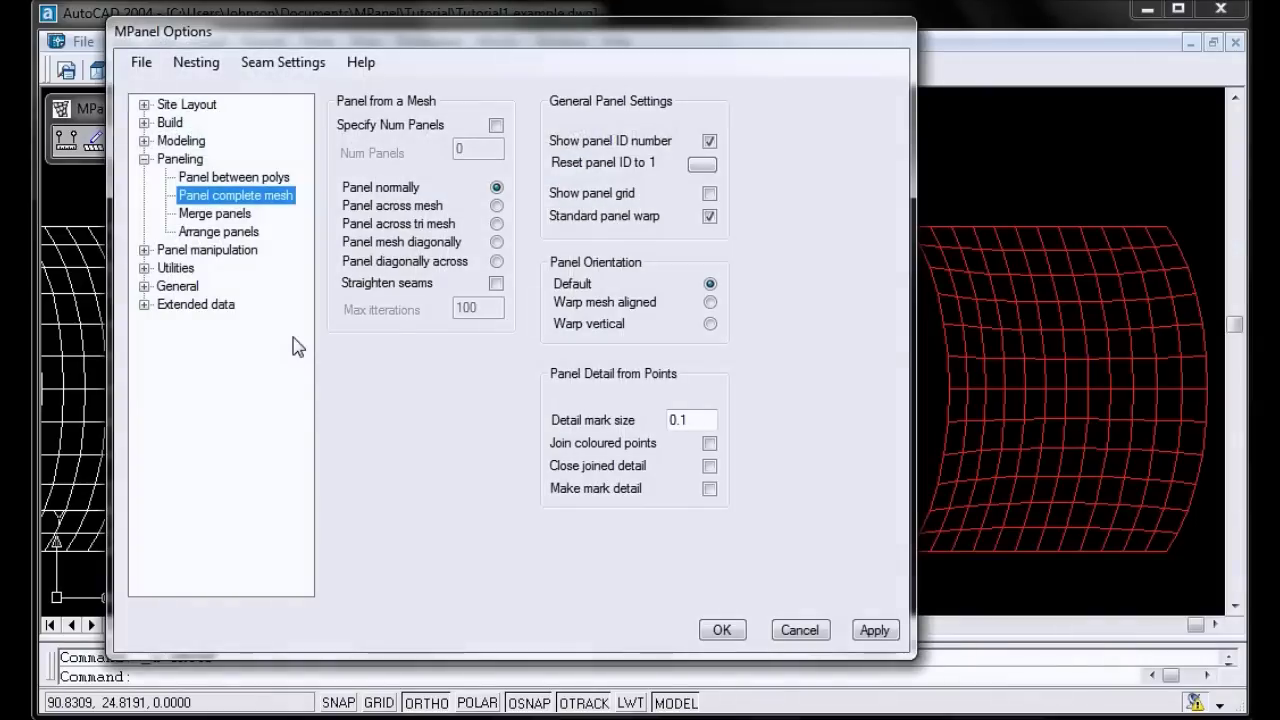
click(497, 206)
click(722, 629)
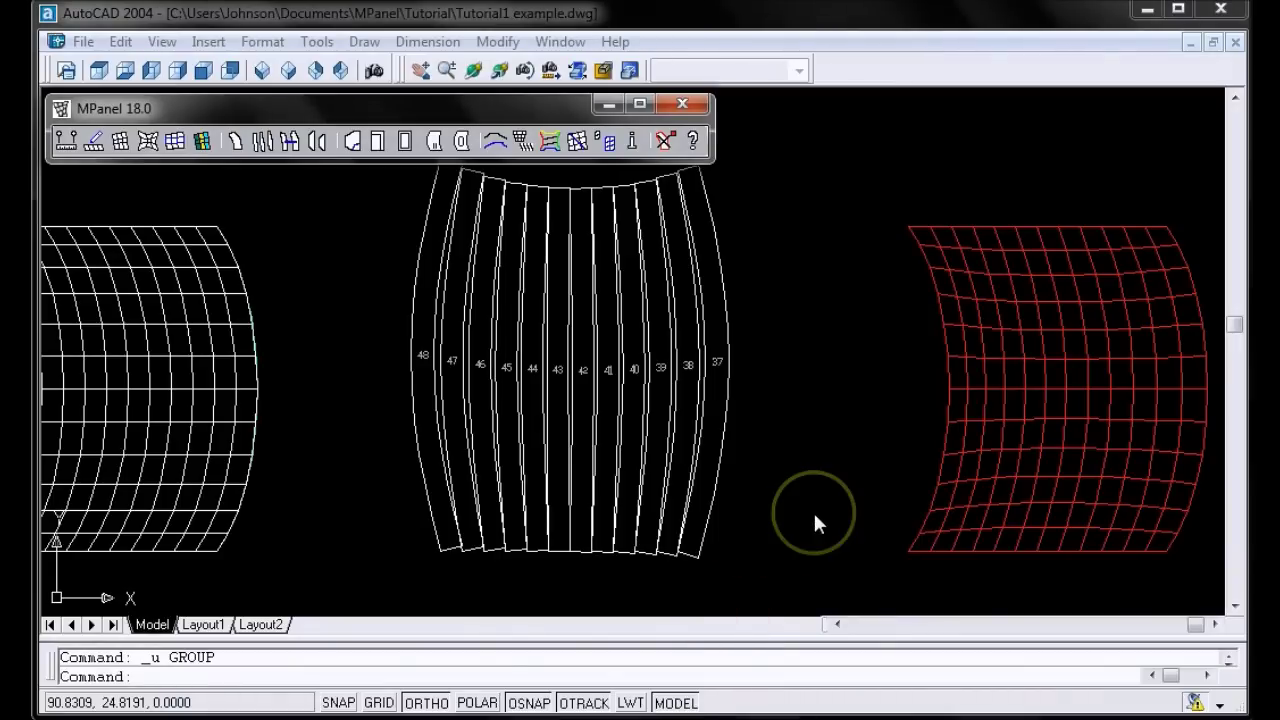
Step: Panel the copied red mesh beside the first panel set across its width
click(980, 446)
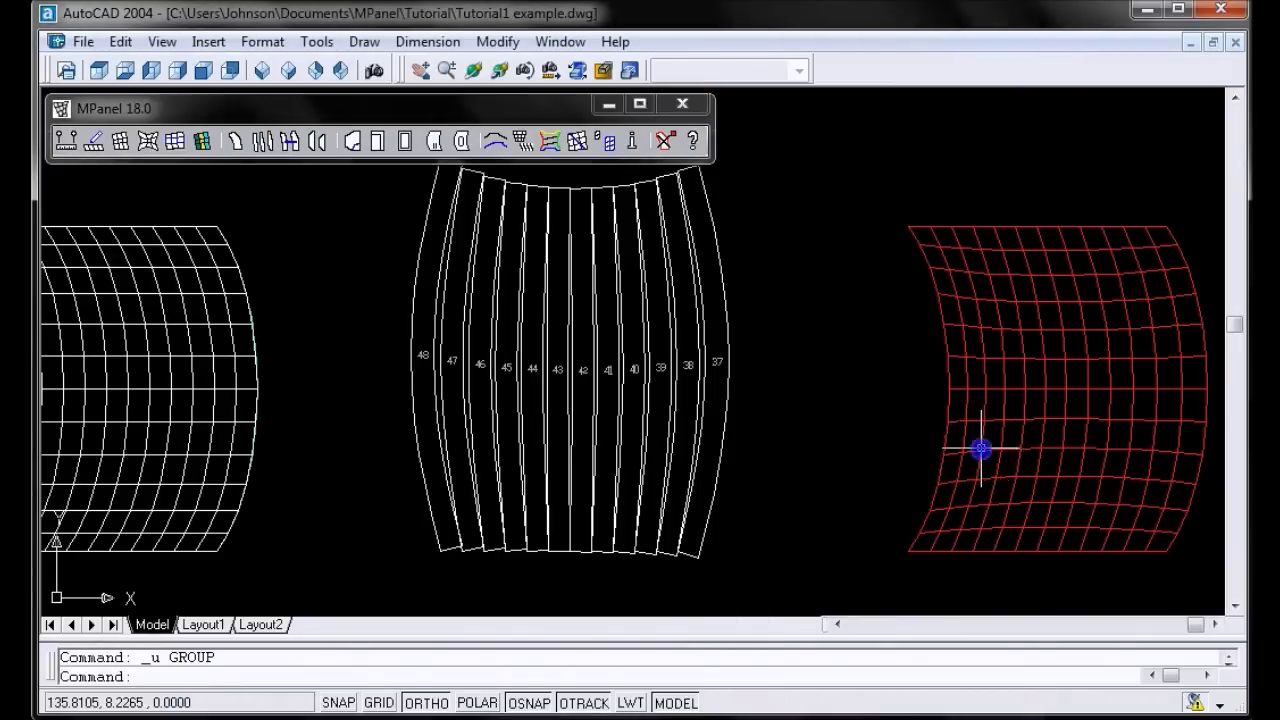
click(264, 140)
click(268, 148)
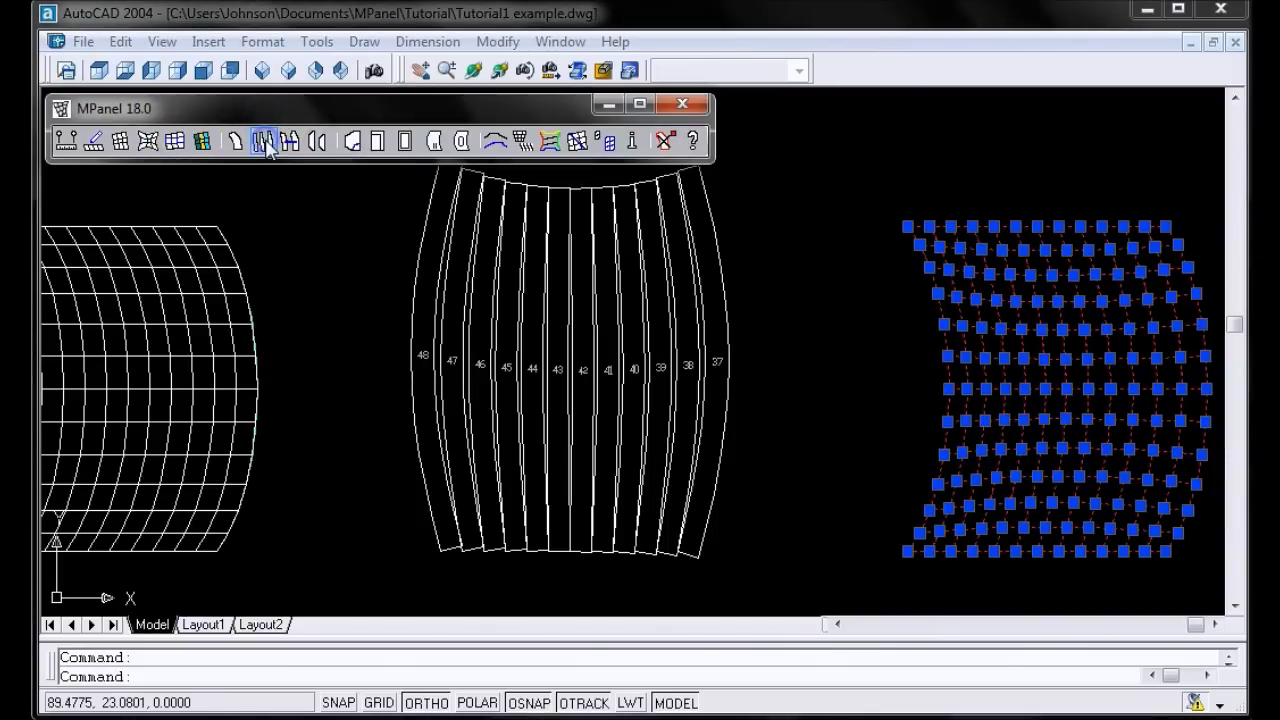